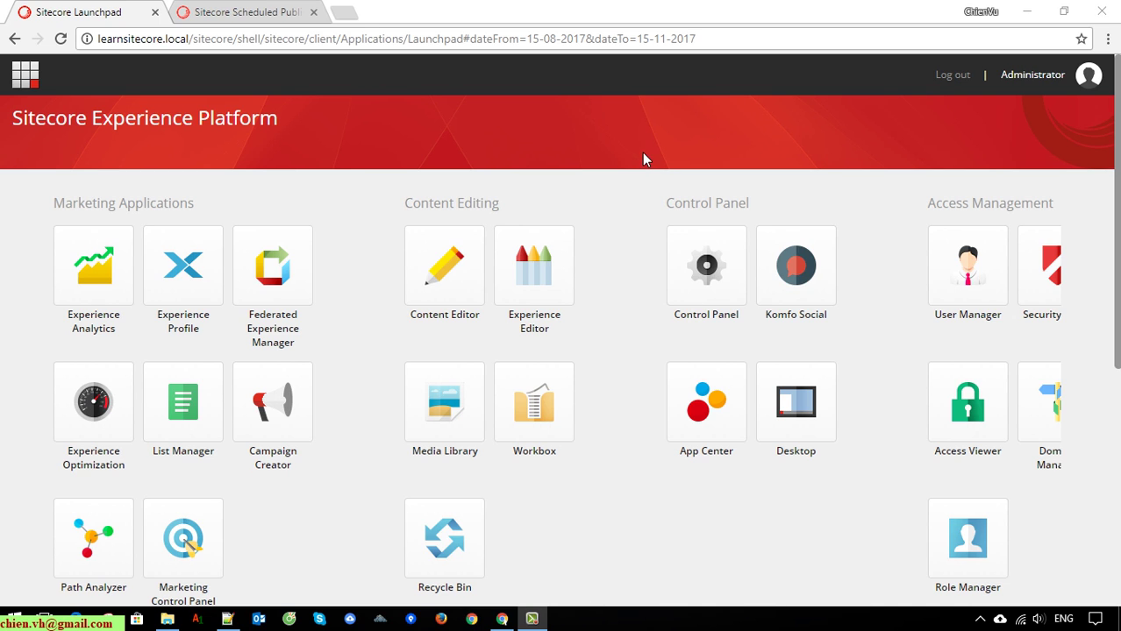
Step: Open the Content Editor, and download the Scheduled Publish Module Sitecore 8 package from its Marketplace page, agreeing to the terms of use
click(452, 323)
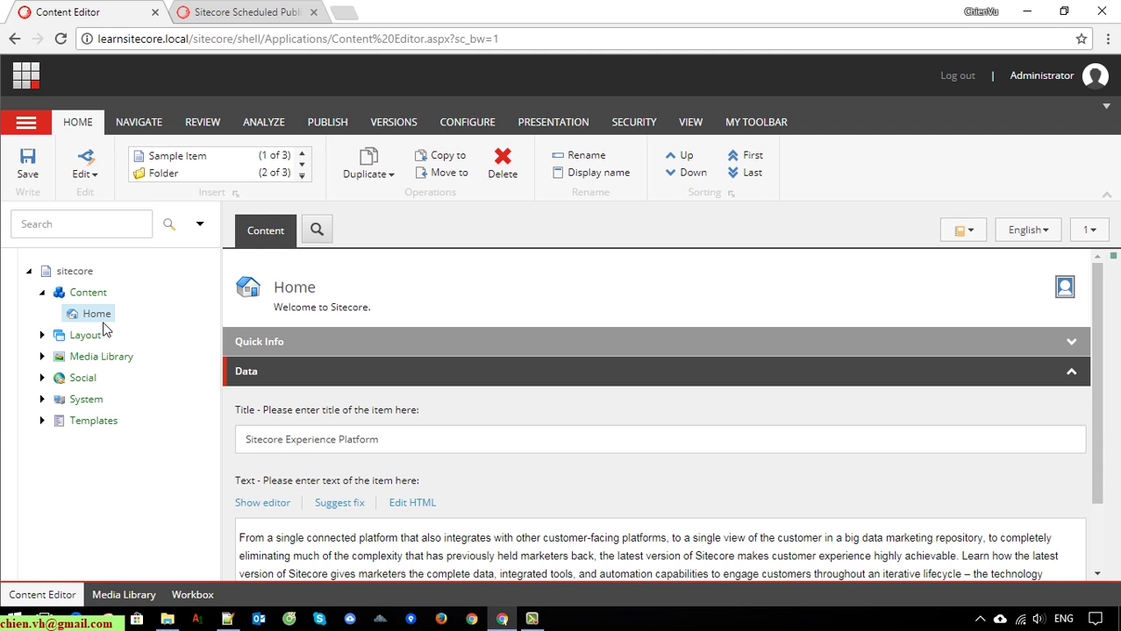
click(288, 11)
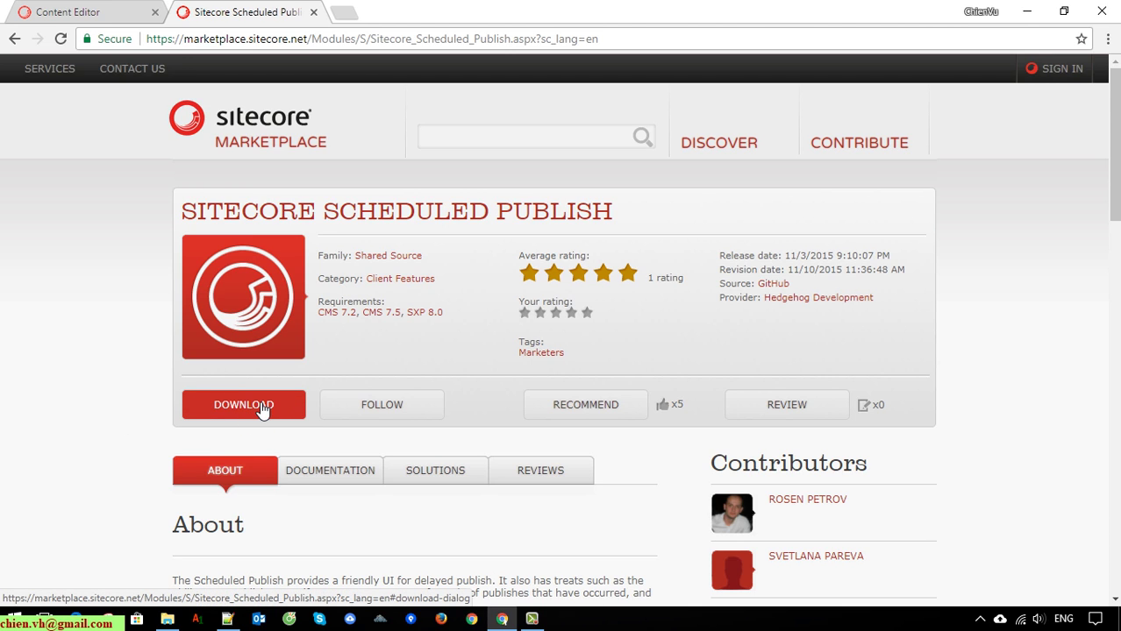
click(292, 412)
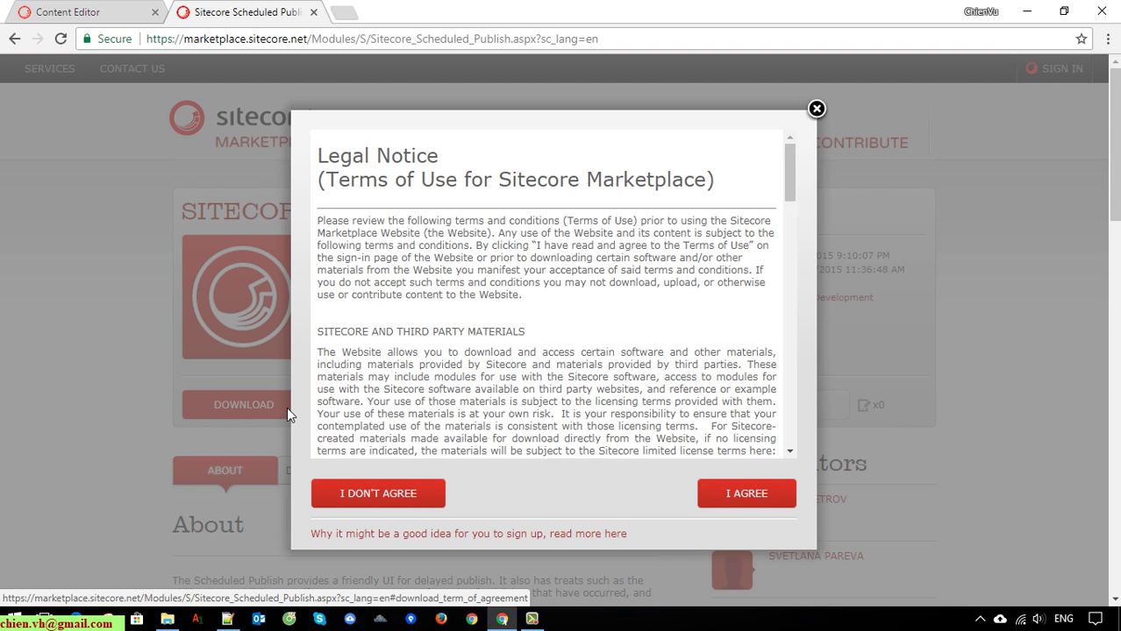
click(747, 494)
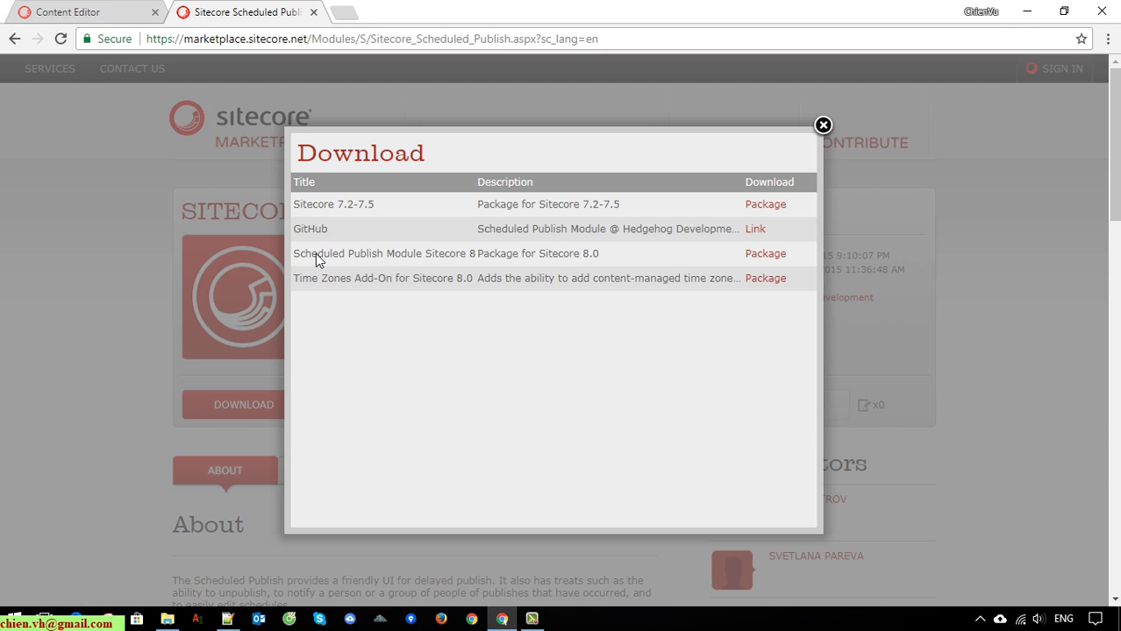
drag(299, 253, 599, 254)
click(613, 295)
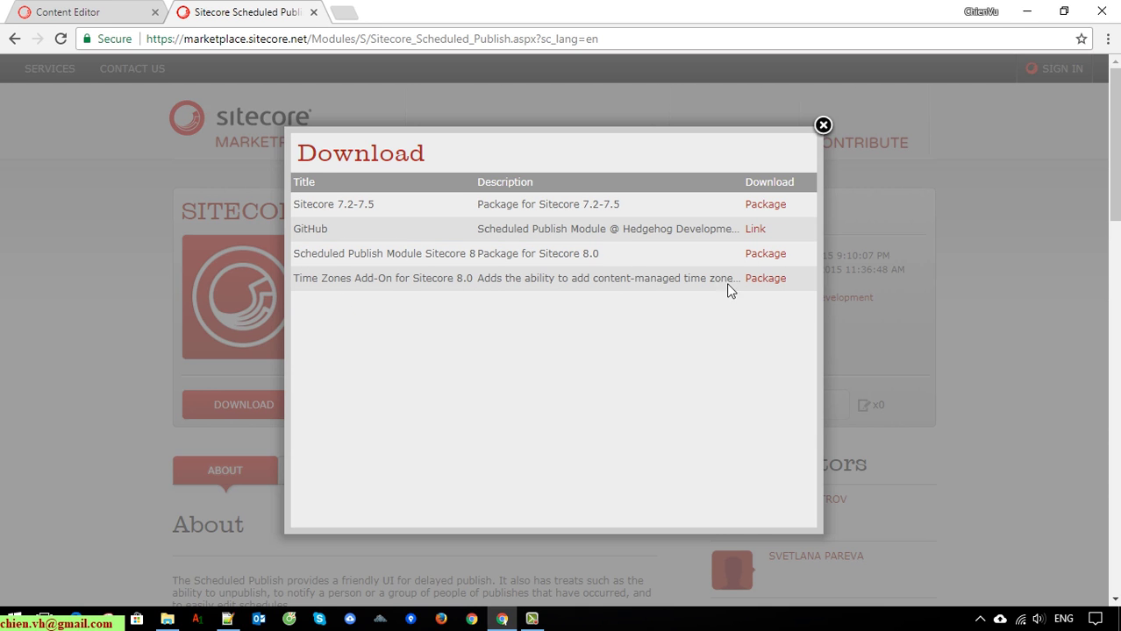
click(767, 255)
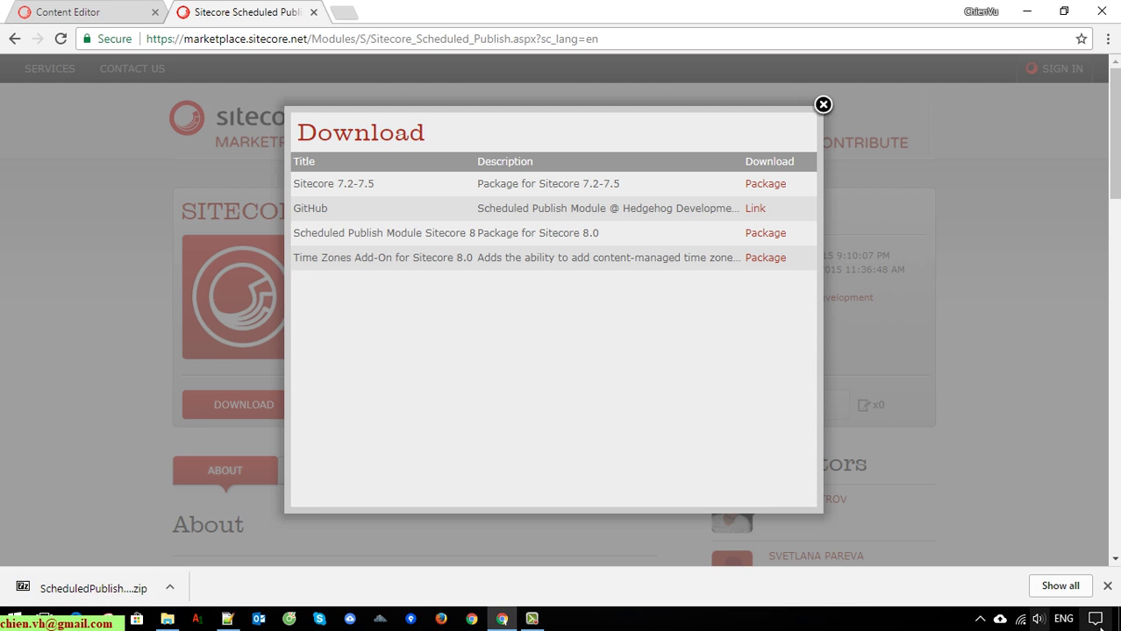
Step: Show the downloaded ScheduledPublishModule80.zip in its folder, check the folder path, and close the folder window
click(1064, 586)
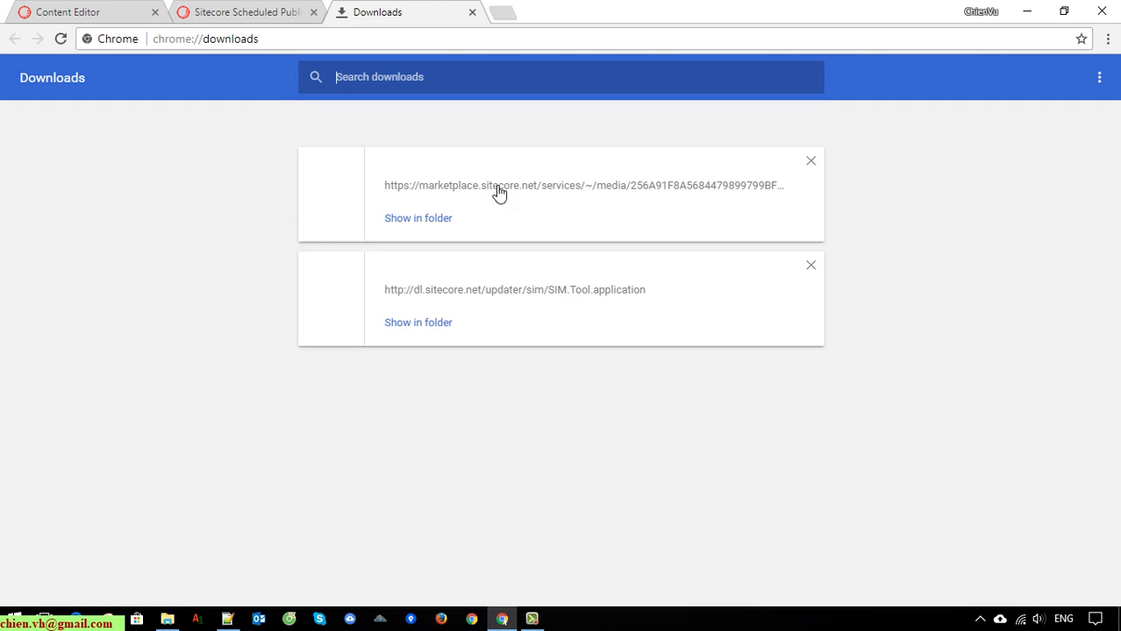
click(440, 216)
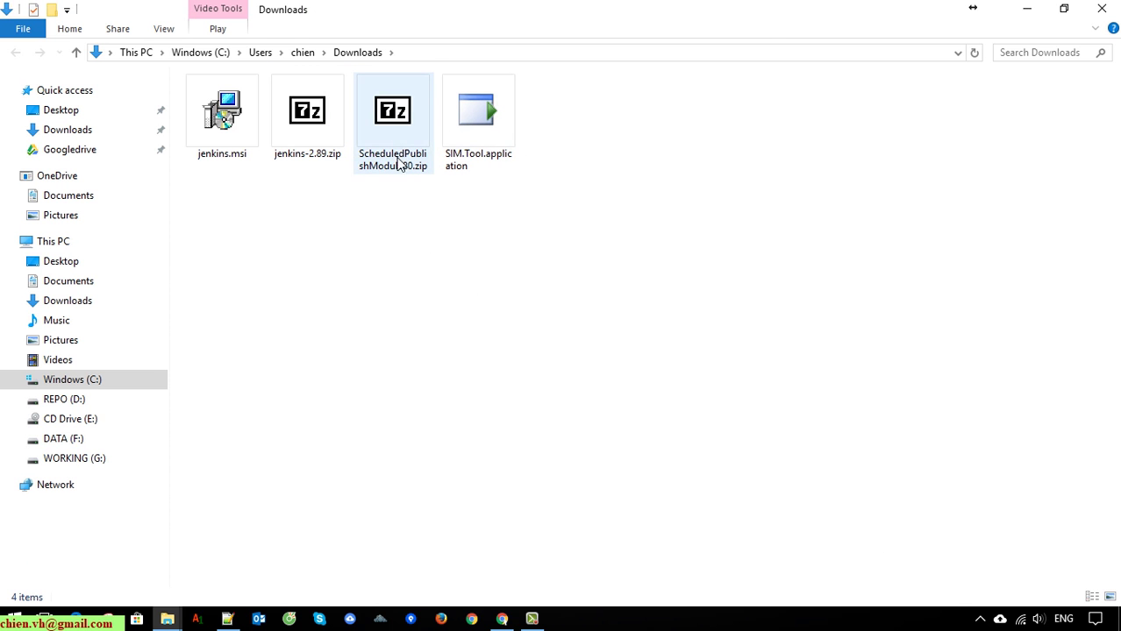
click(445, 53)
click(505, 348)
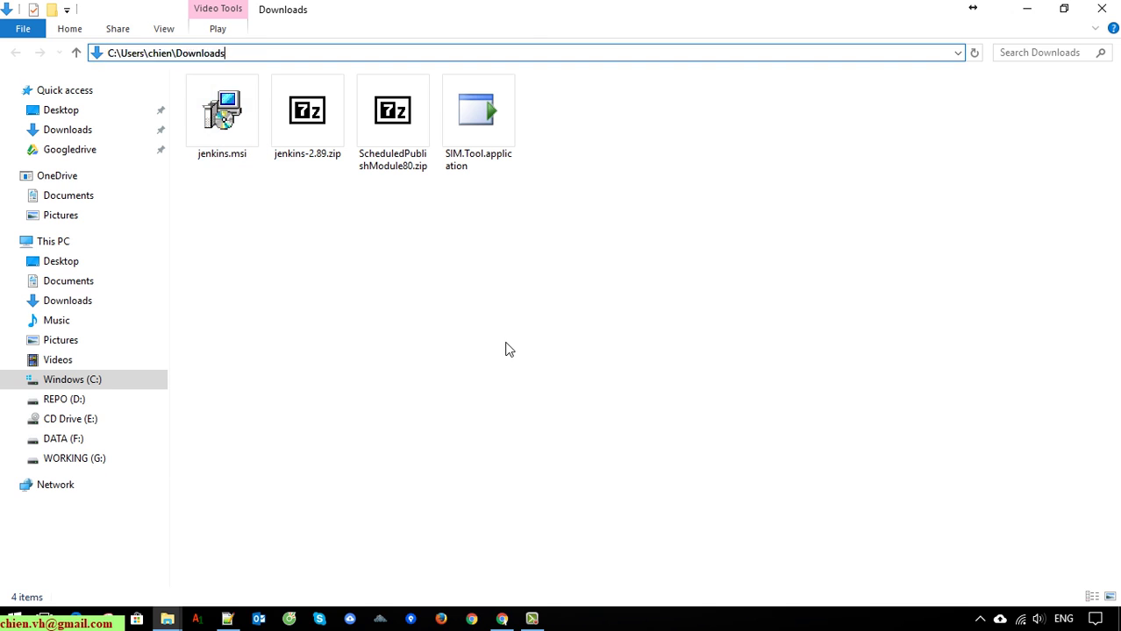
click(1102, 11)
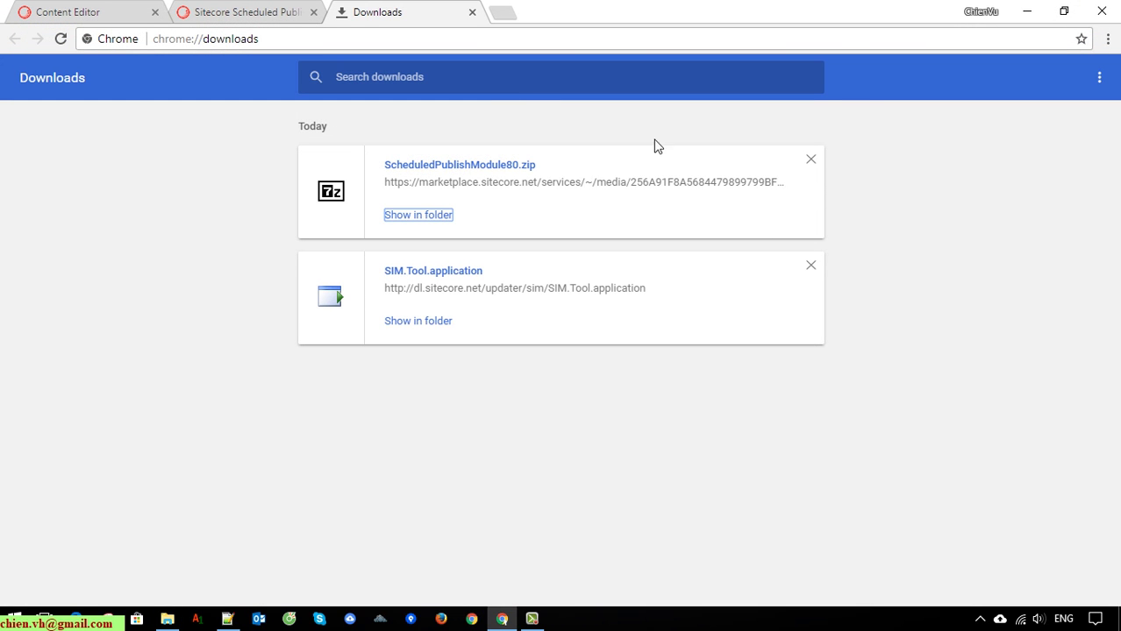
Step: Remove both entries from the browser's download list, and close the downloads page and the Marketplace Download dialog
click(810, 161)
click(810, 161)
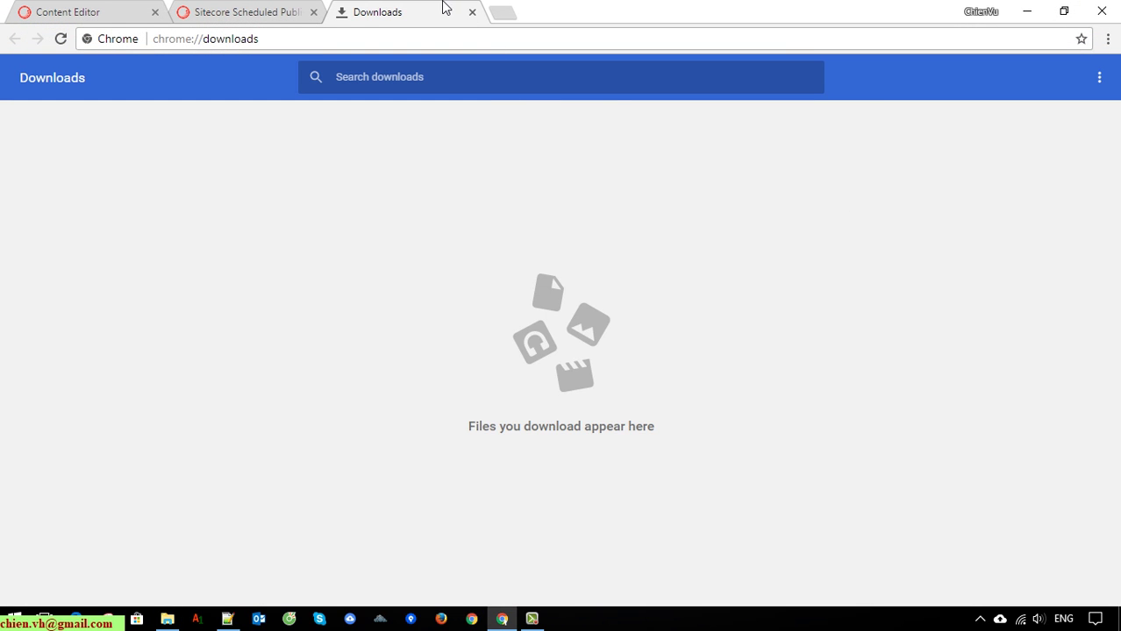
click(471, 11)
click(824, 125)
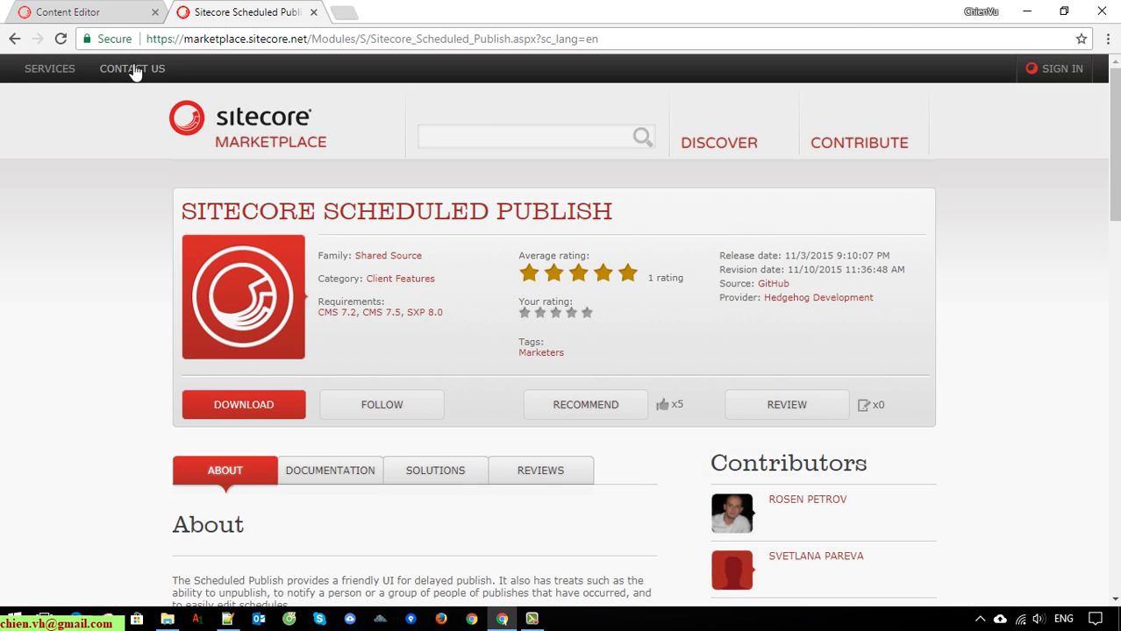
Step: Close and restore the Scheduled Publish Marketplace page, and reorder the browser tabs so the Content Editor comes second
click(313, 13)
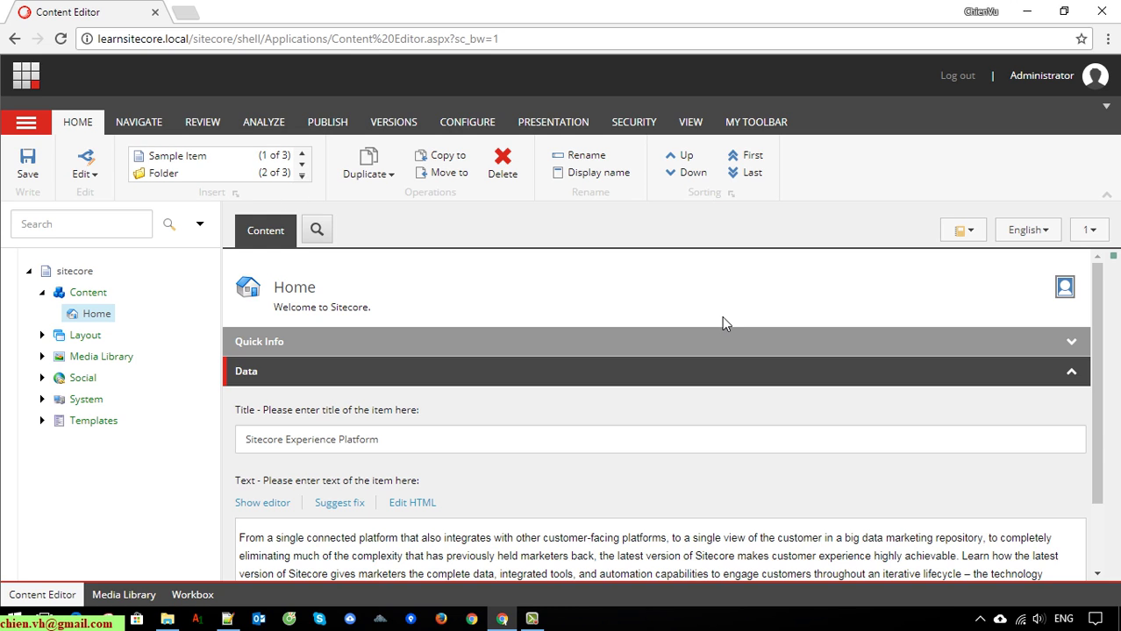
key(ctrl+shift+t)
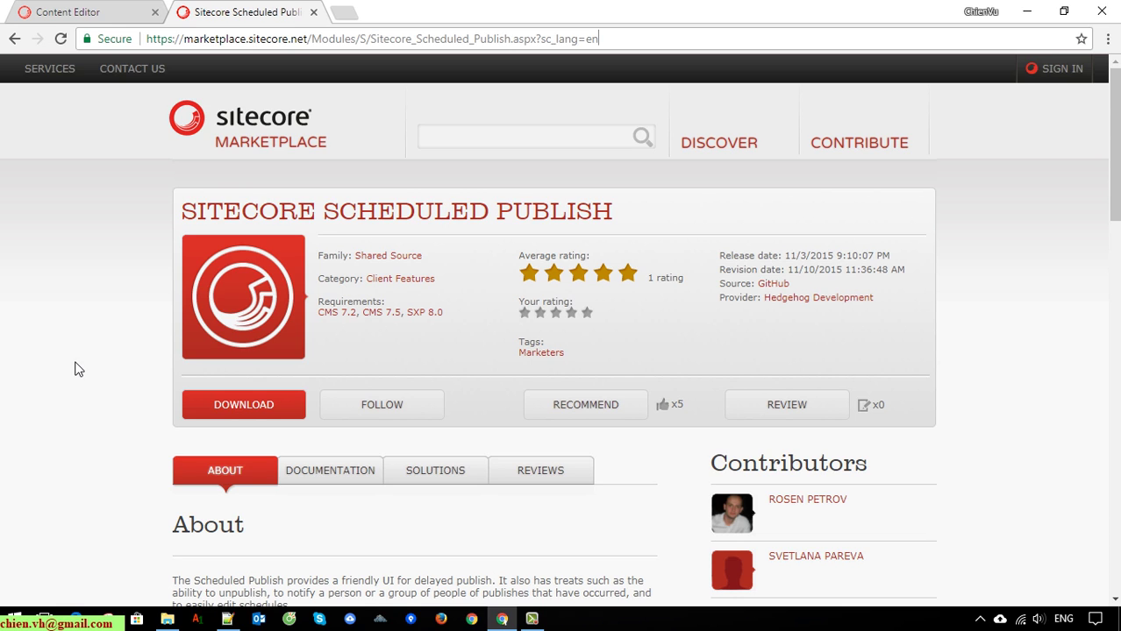
click(109, 9)
drag(109, 11, 211, 12)
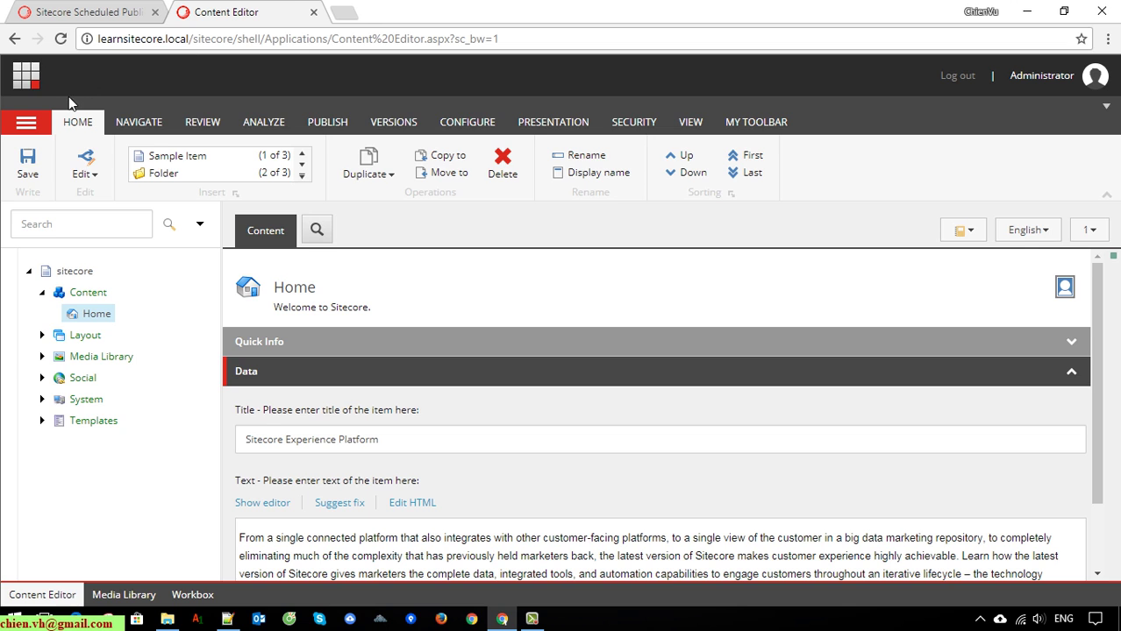
Step: Open the Sitecore Desktop from the Launchpad and start the Installation Wizard, moving its window toward the middle of the desktop
click(25, 75)
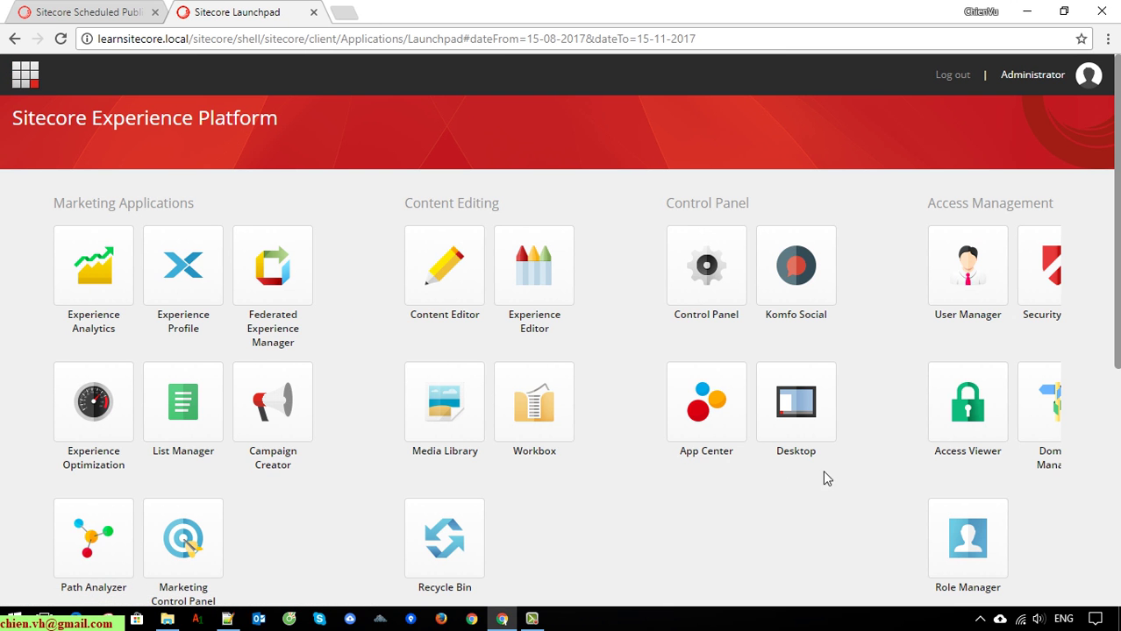
scroll(794, 508, down, 1)
click(804, 342)
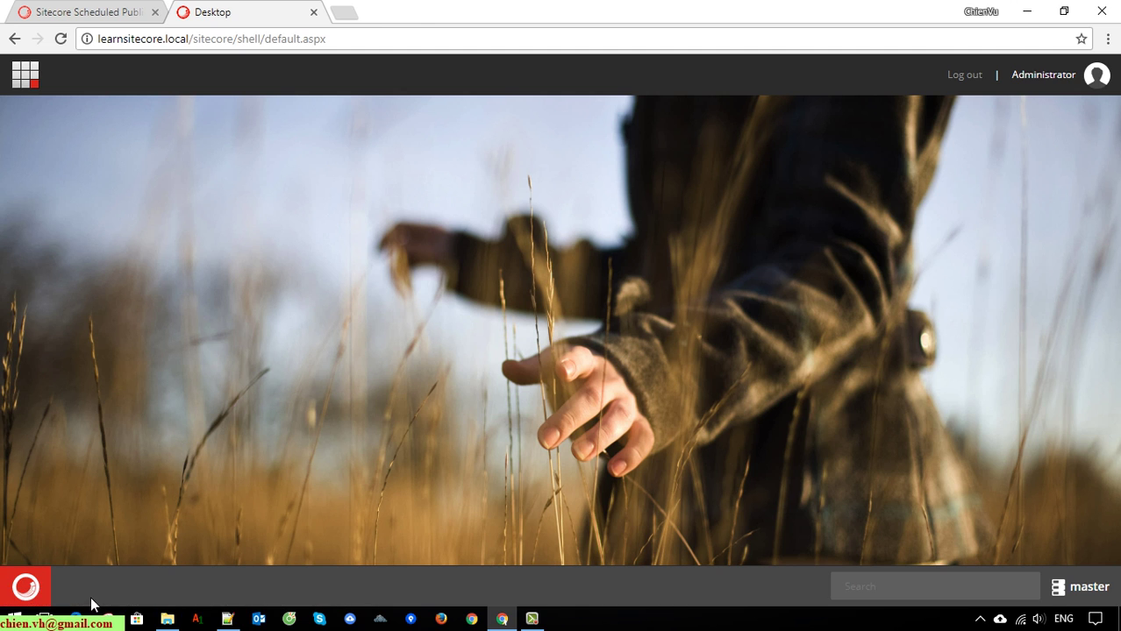
click(25, 589)
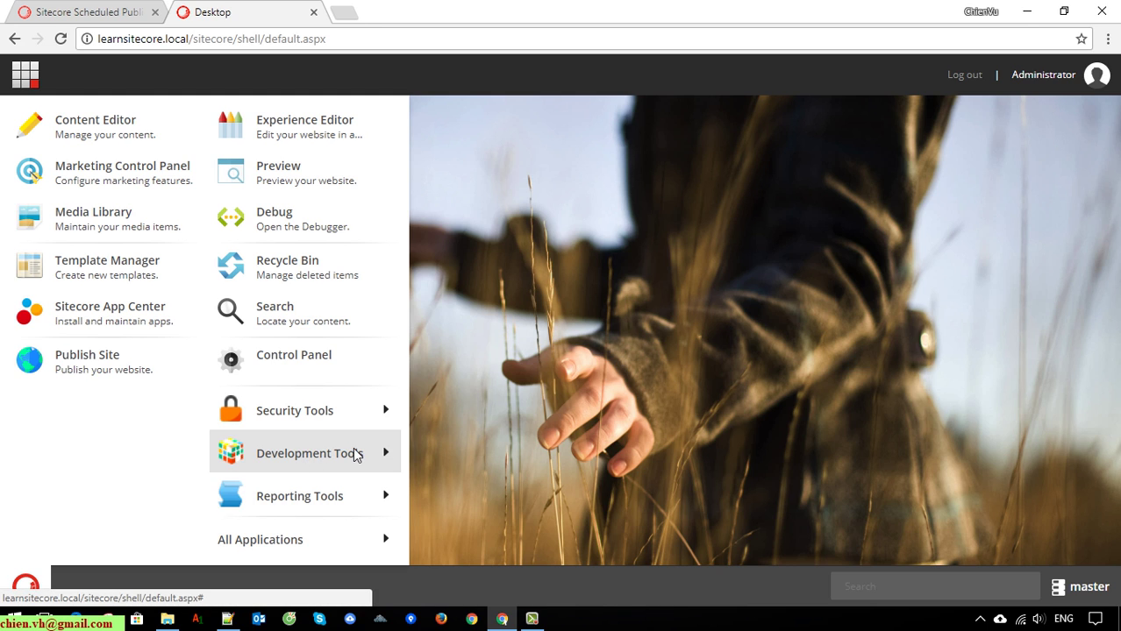
mouse_move(343, 460)
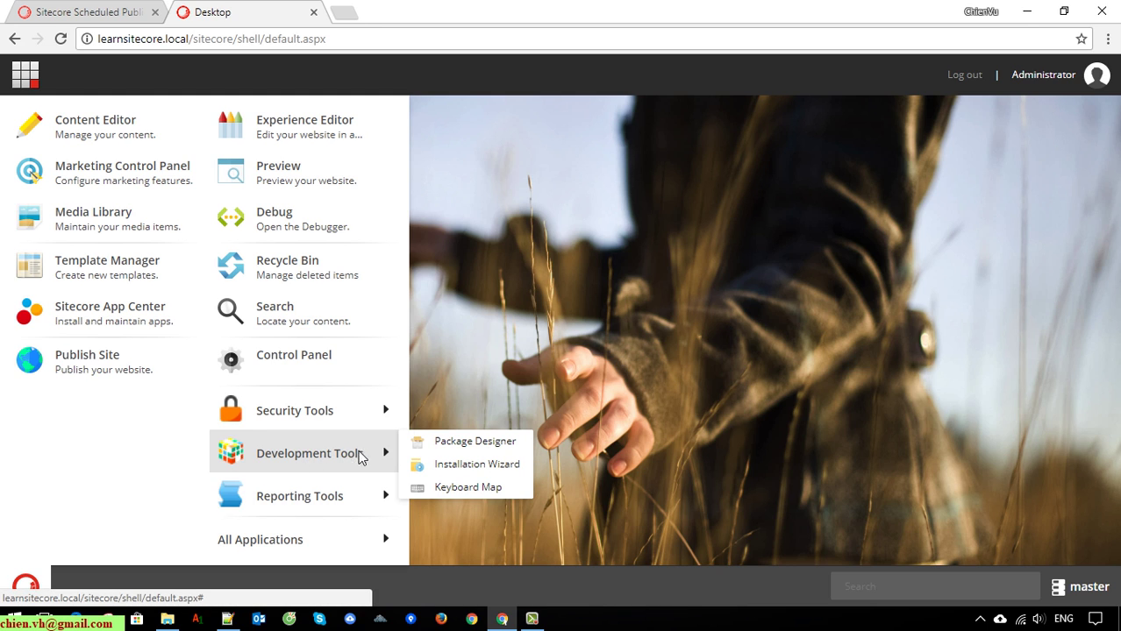
click(508, 464)
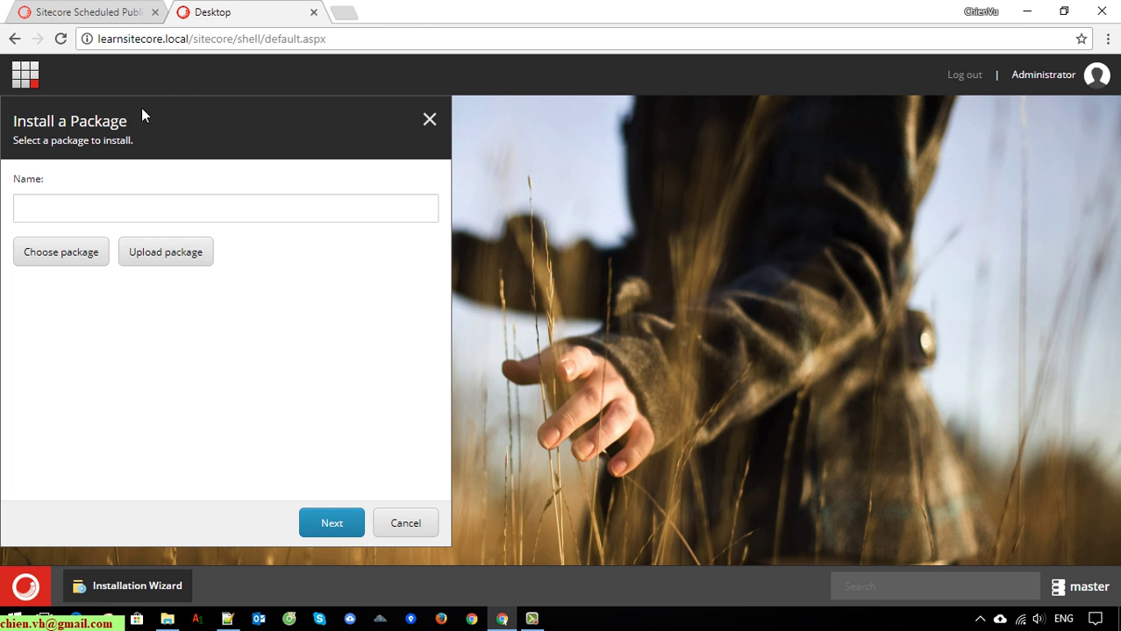
drag(168, 103, 440, 115)
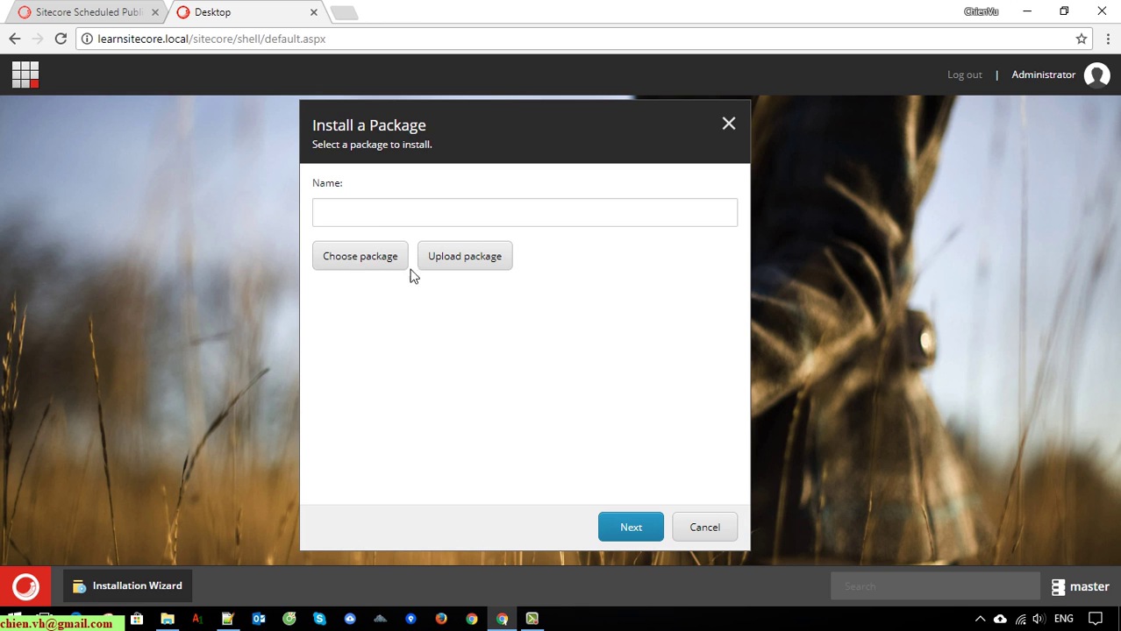
Step: Select ScheduledPublishModule80.zip from the Downloads folder as the package file to upload, showing the folder in details view
click(375, 261)
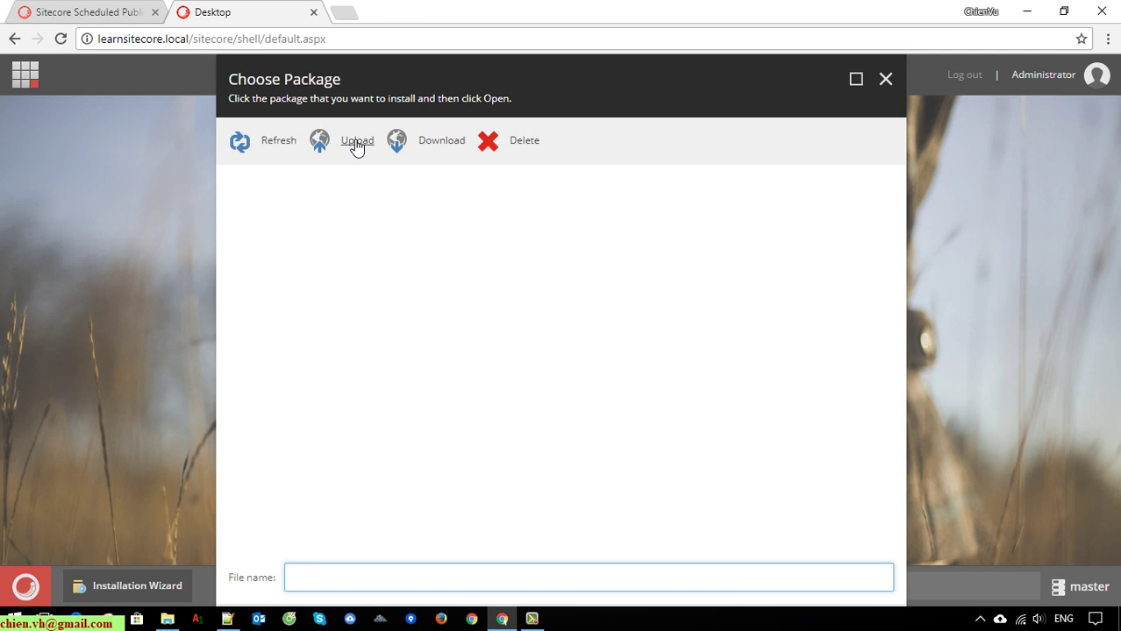
click(885, 79)
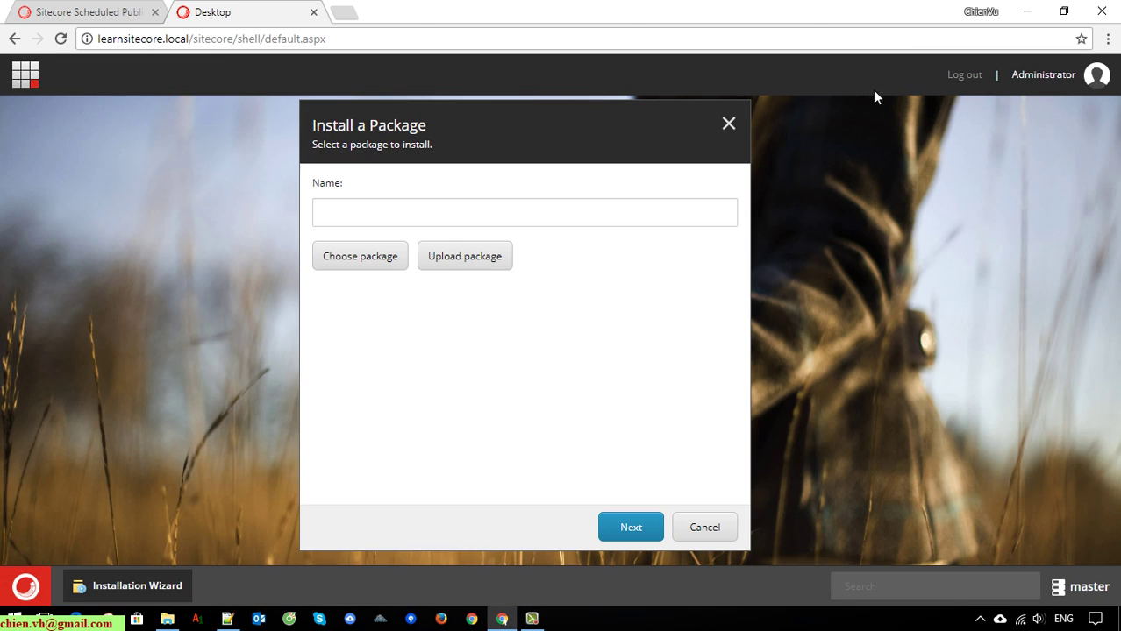
click(474, 262)
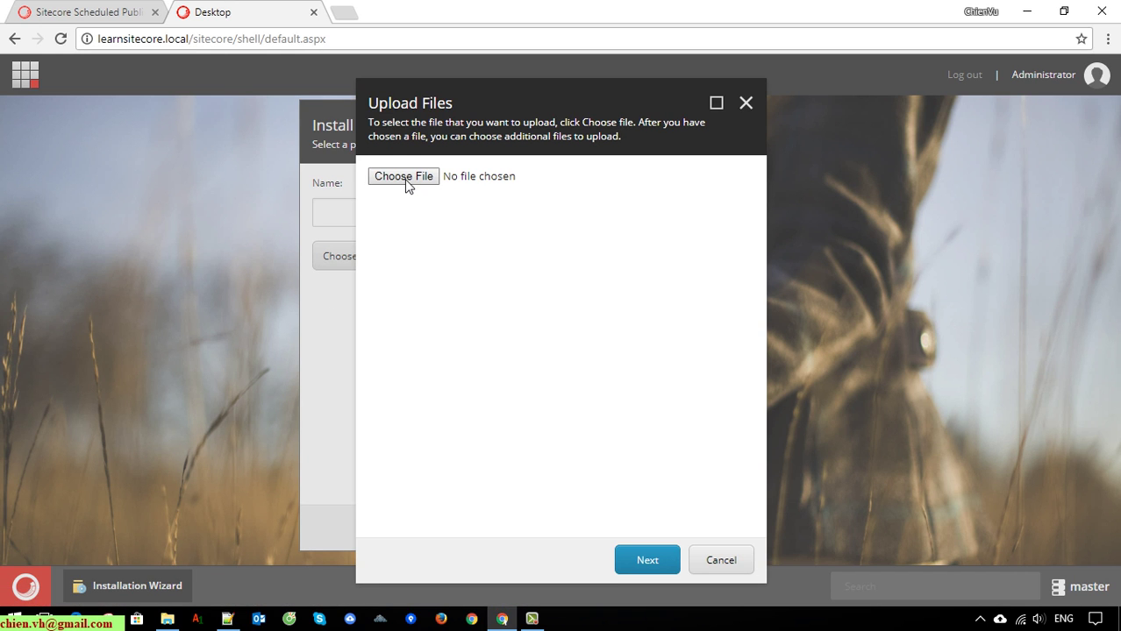
click(404, 178)
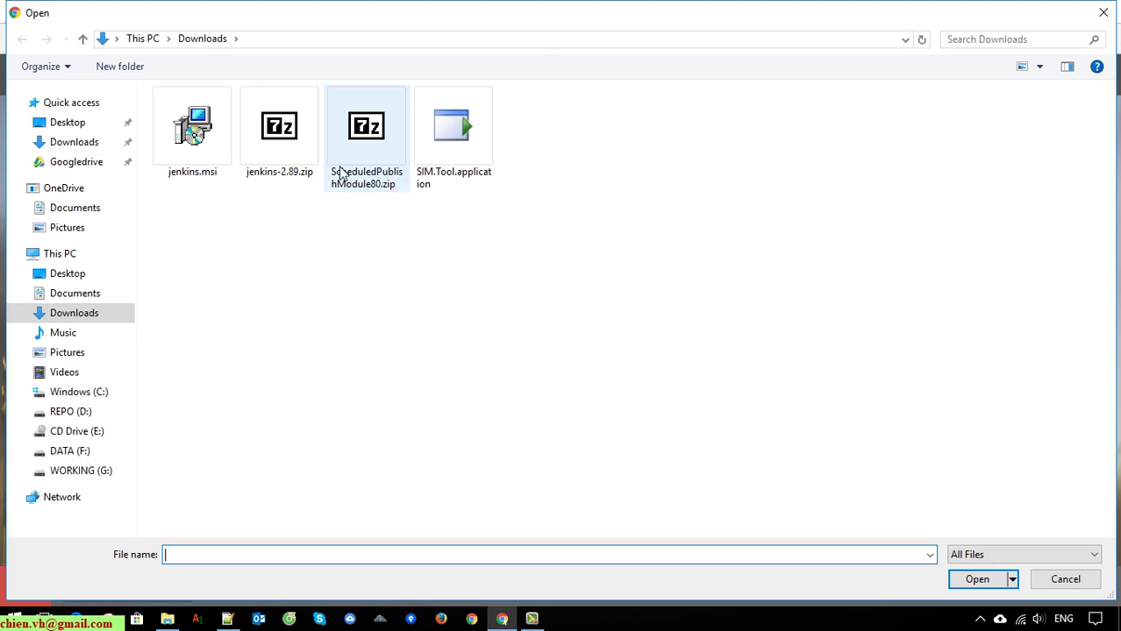
right_click(328, 227)
mouse_move(456, 239)
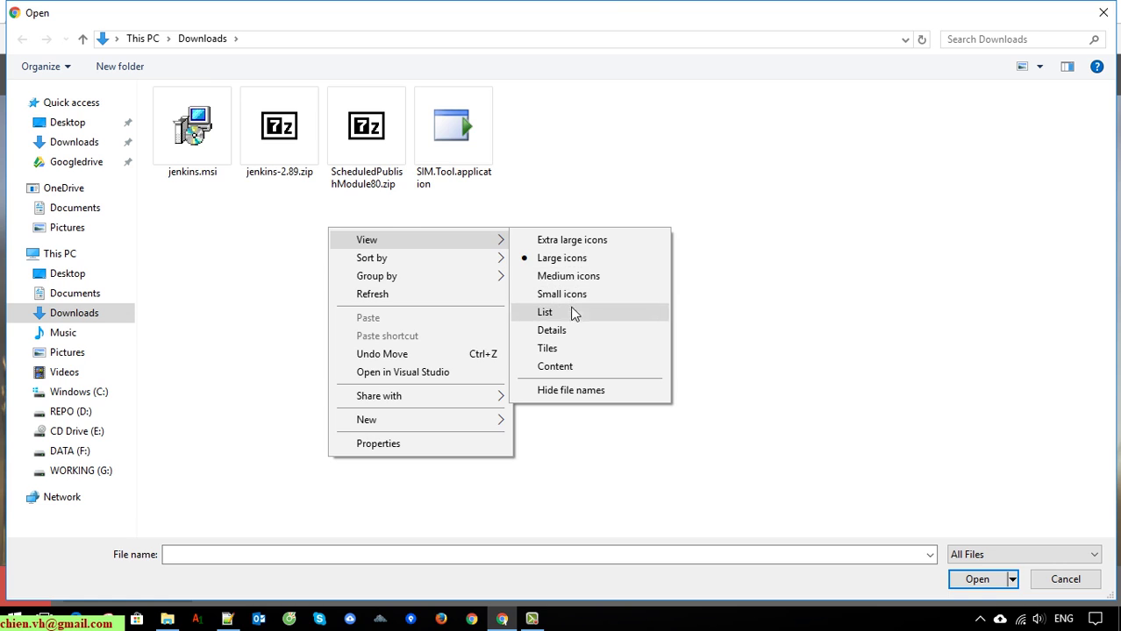
click(562, 331)
drag(271, 90, 513, 92)
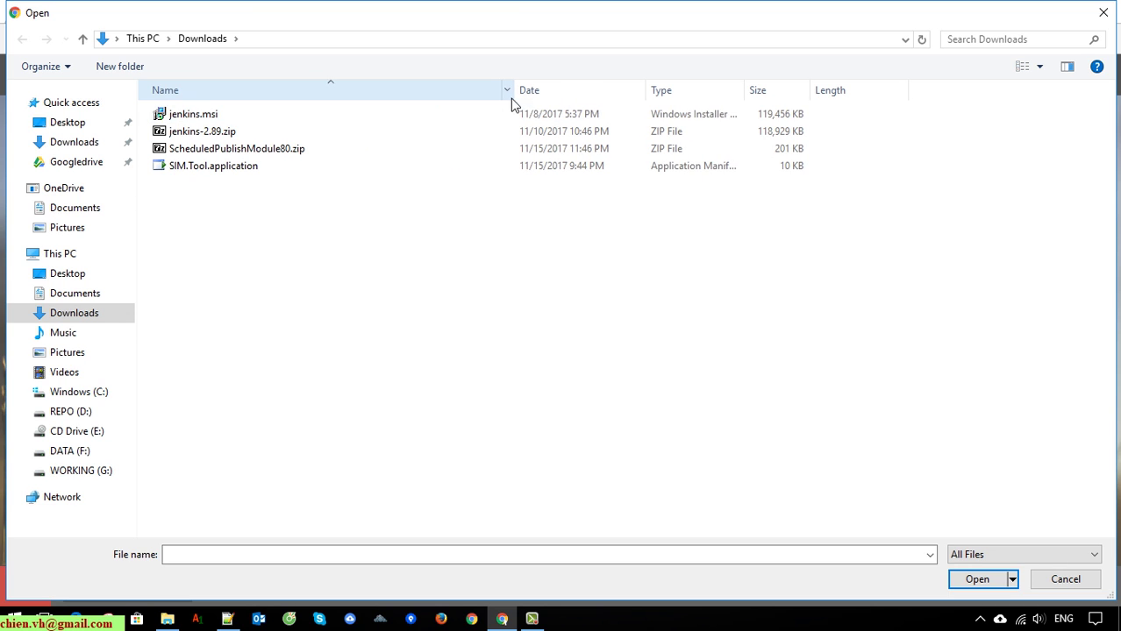
click(296, 151)
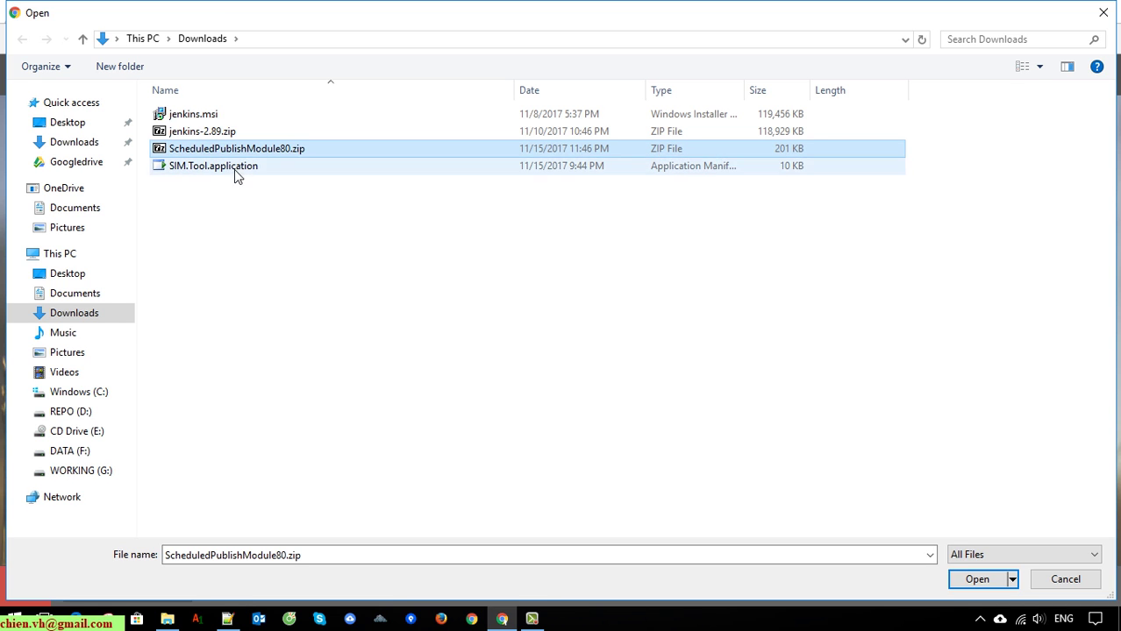
click(974, 579)
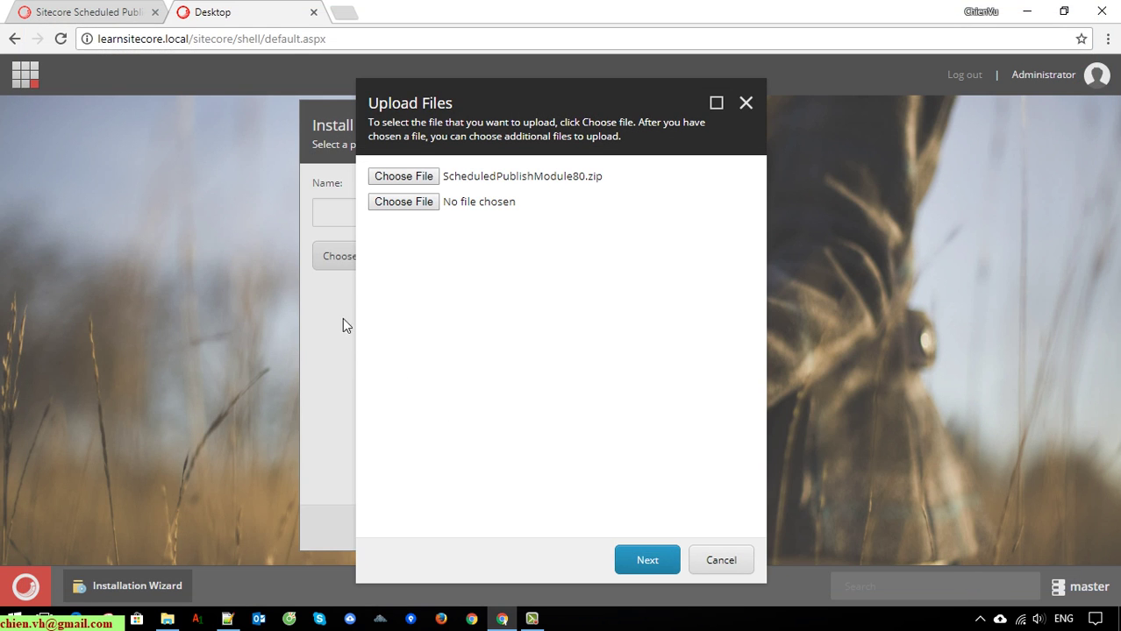
Step: Upload the selected package with overwriting of existing files enabled, and close the upload dialog
click(647, 561)
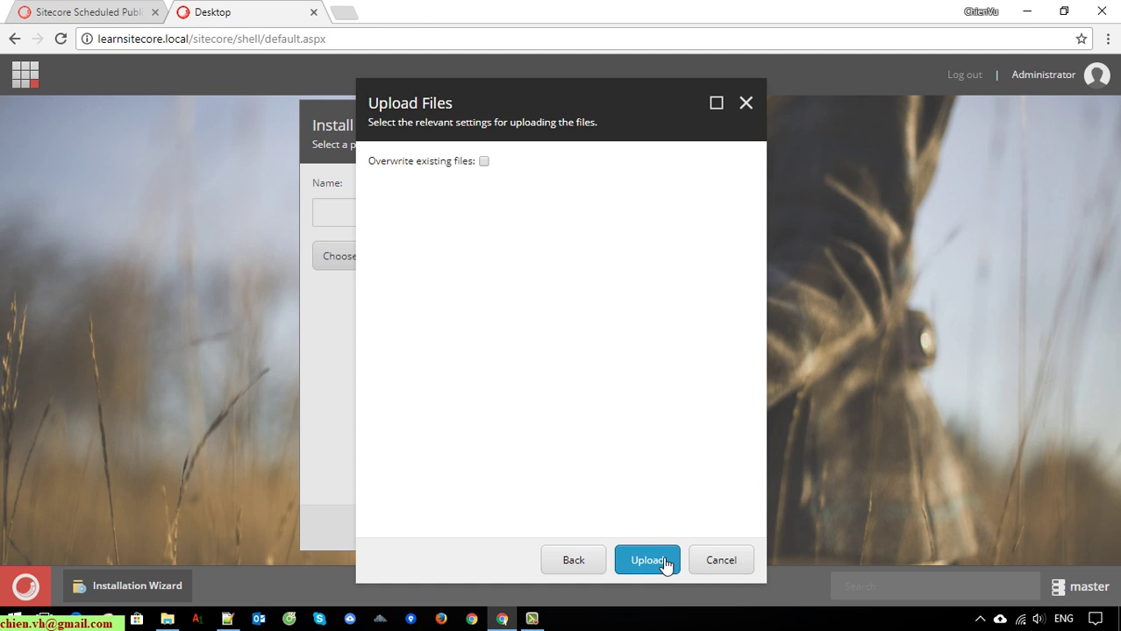
click(484, 162)
click(639, 560)
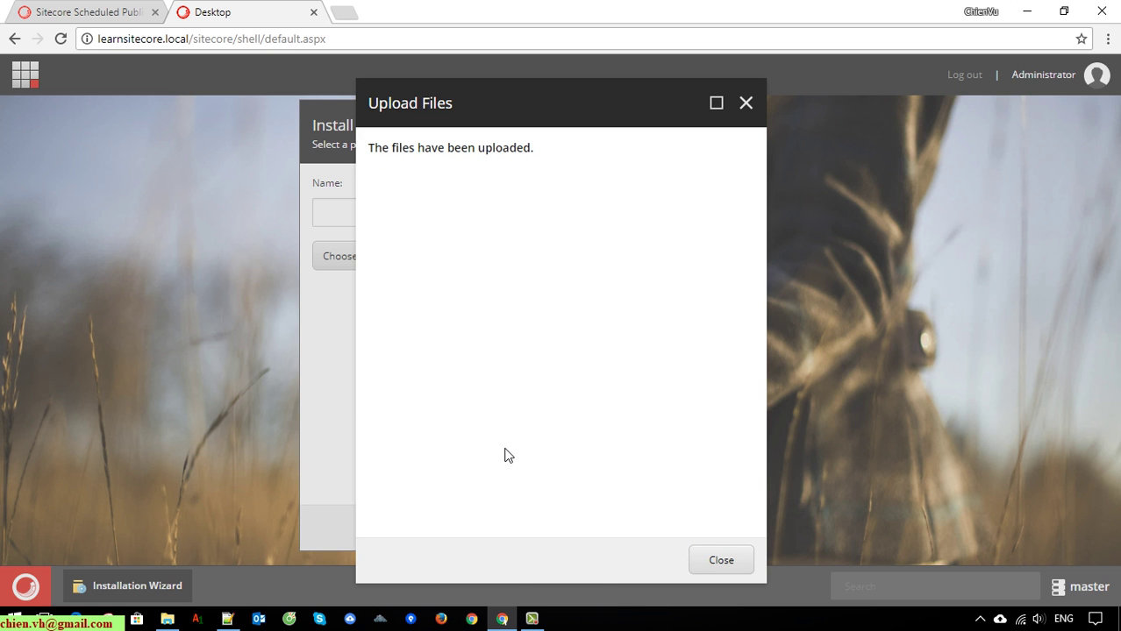
click(721, 562)
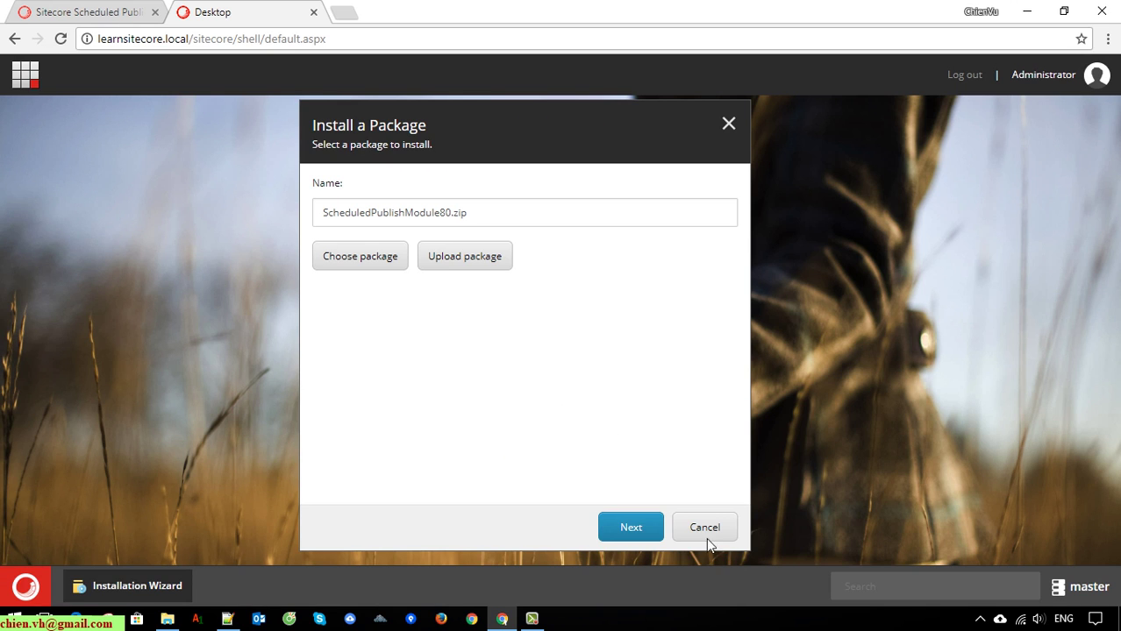
Step: Install the uploaded ScheduledPublishModule80.zip package and finish the wizard with the Sitecore client restart option enabled
click(632, 528)
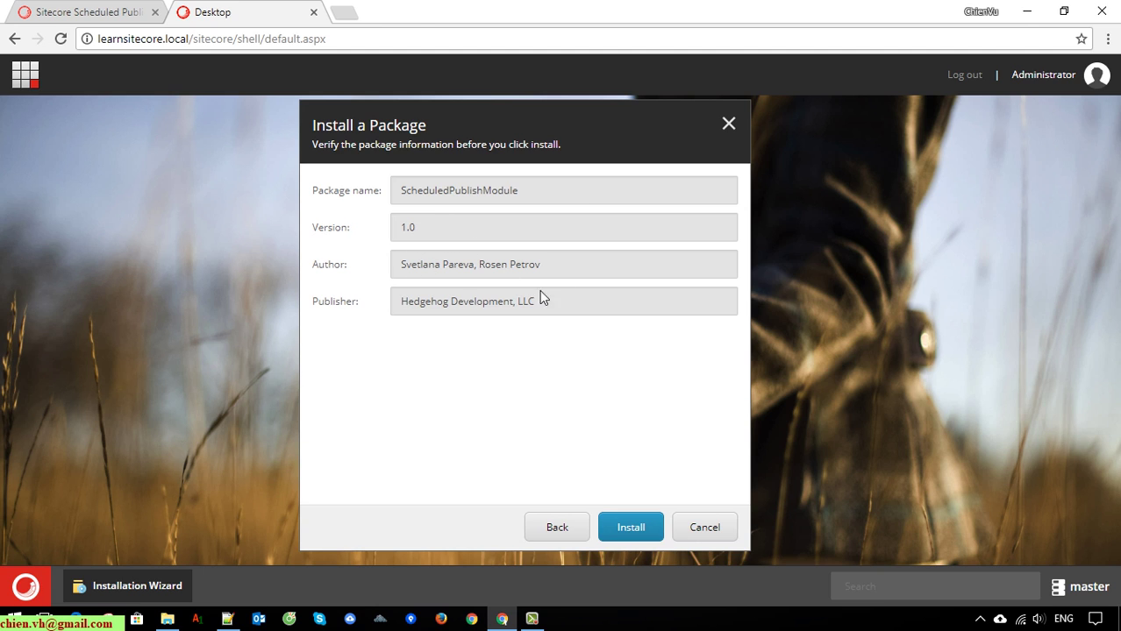
click(638, 532)
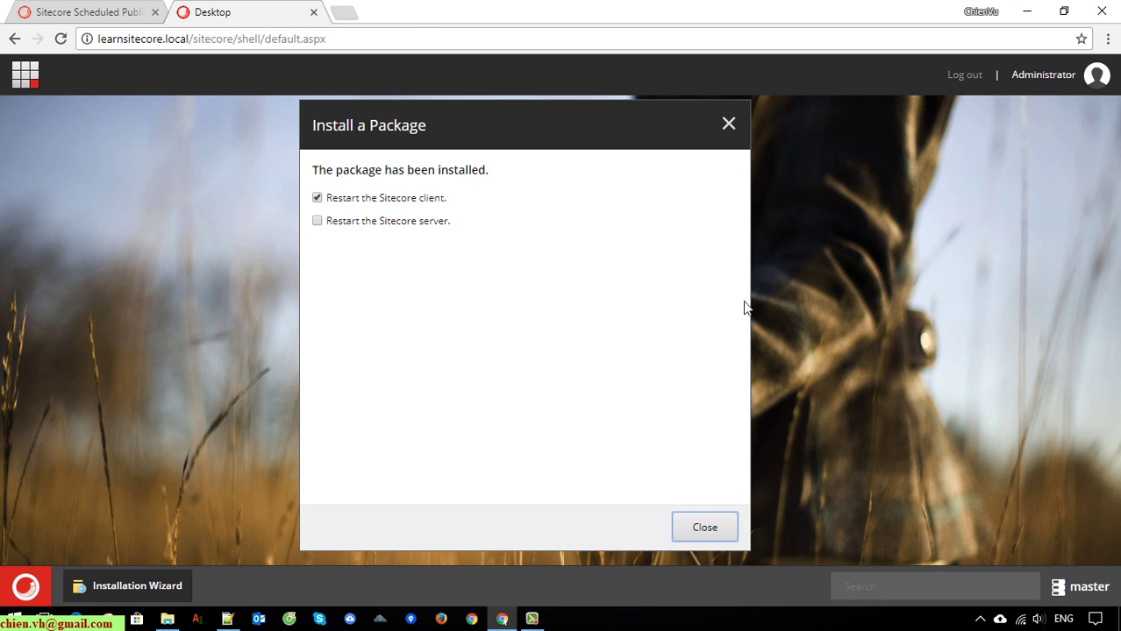
click(716, 532)
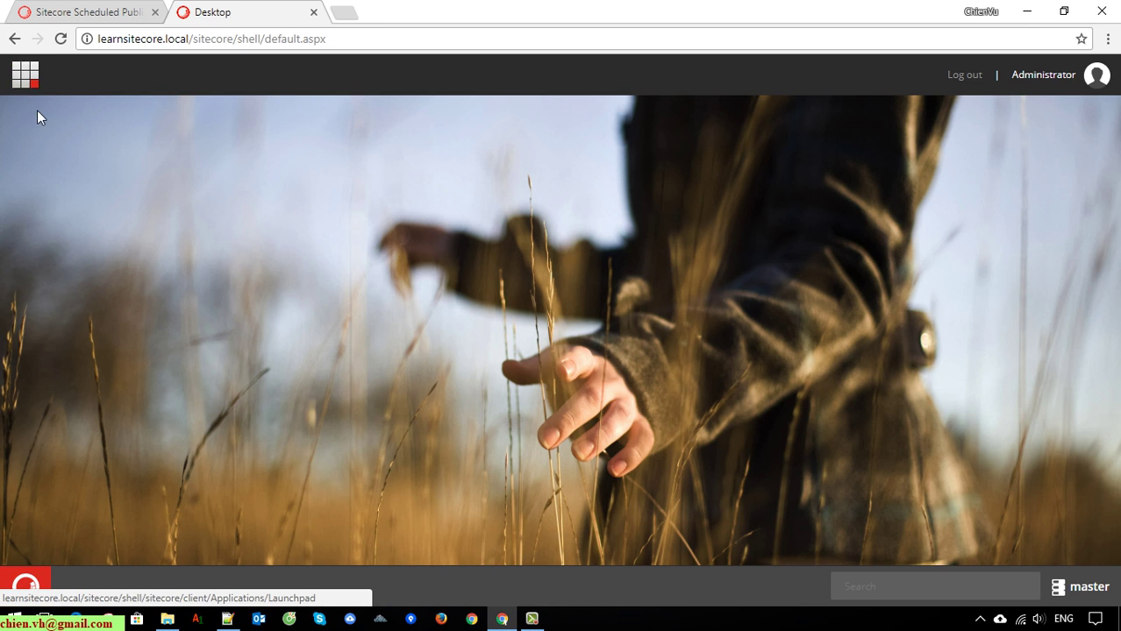
Step: Open the Content Editor from the Launchpad and display the publishing commands for the Home item
click(29, 77)
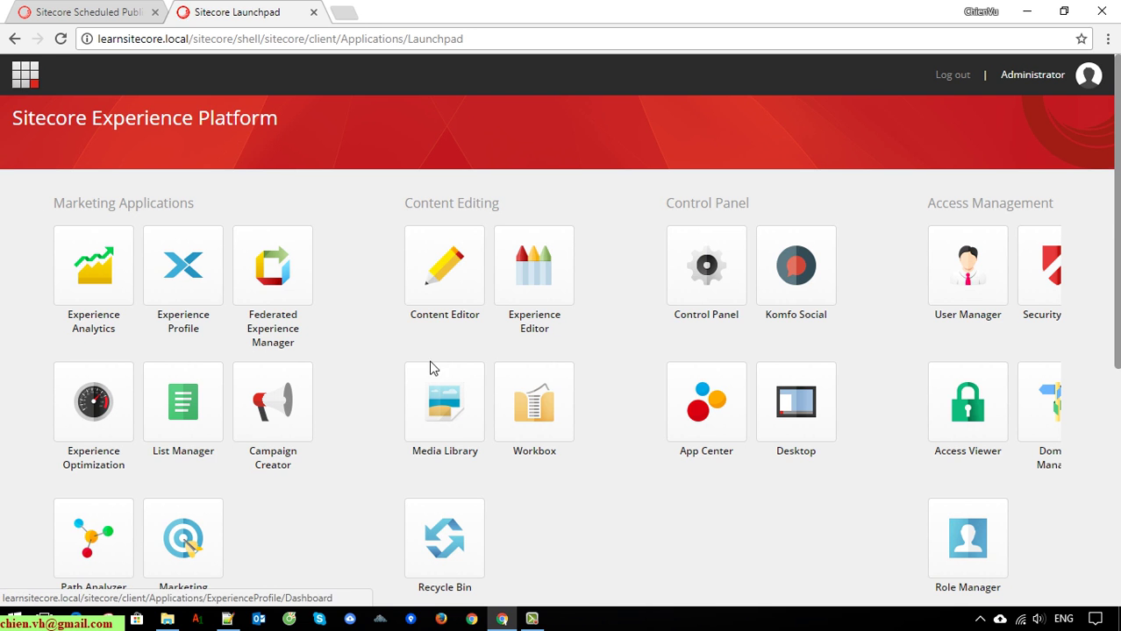
click(457, 263)
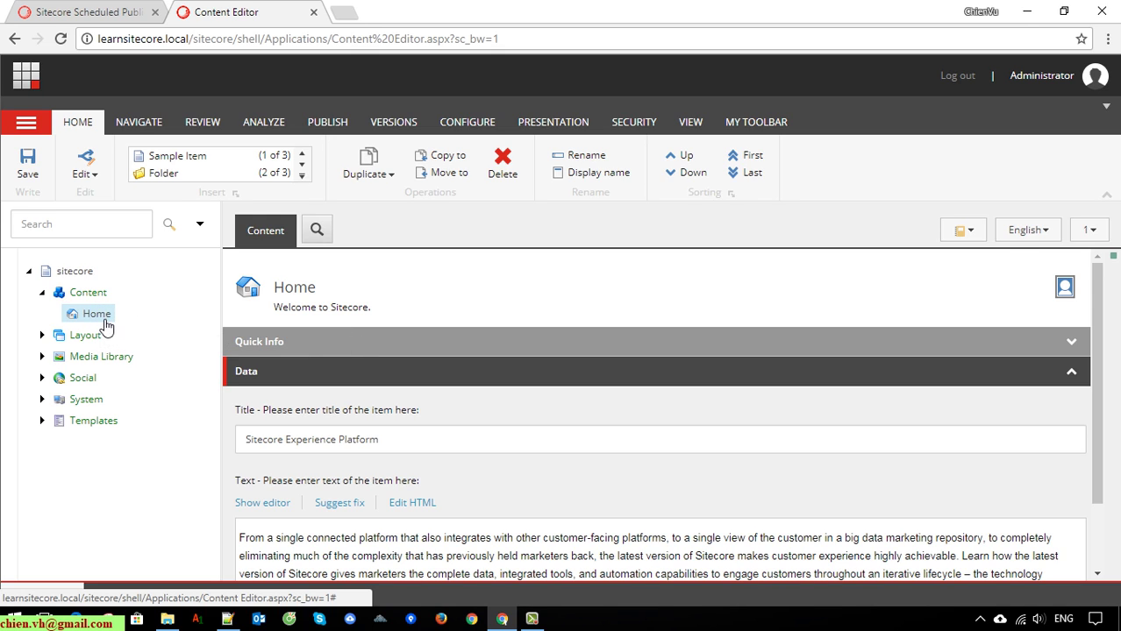
click(345, 126)
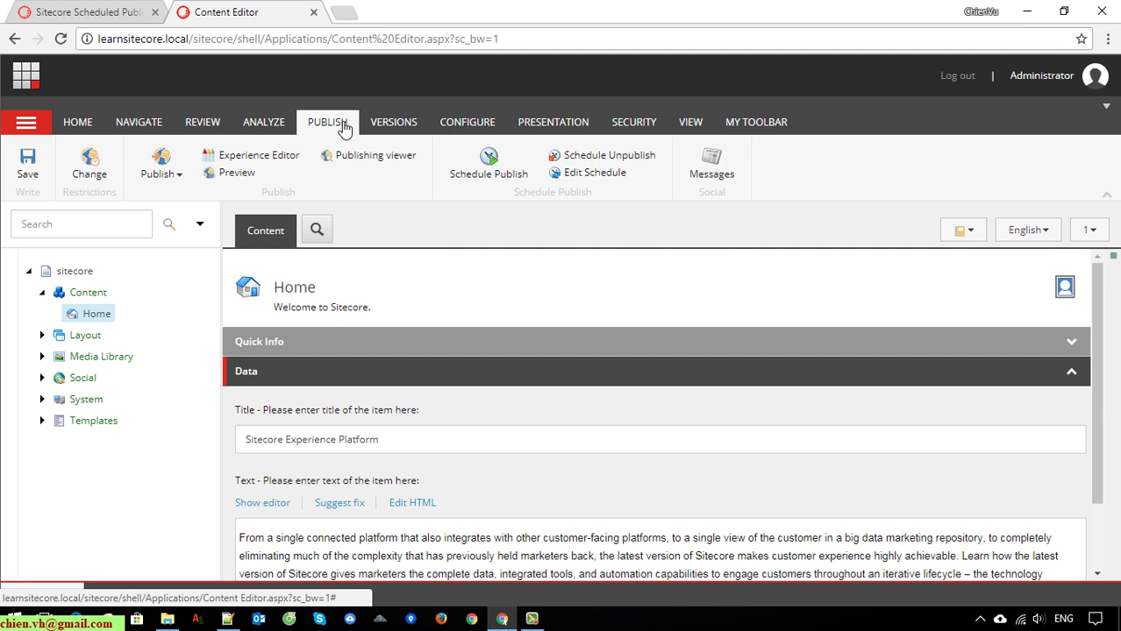
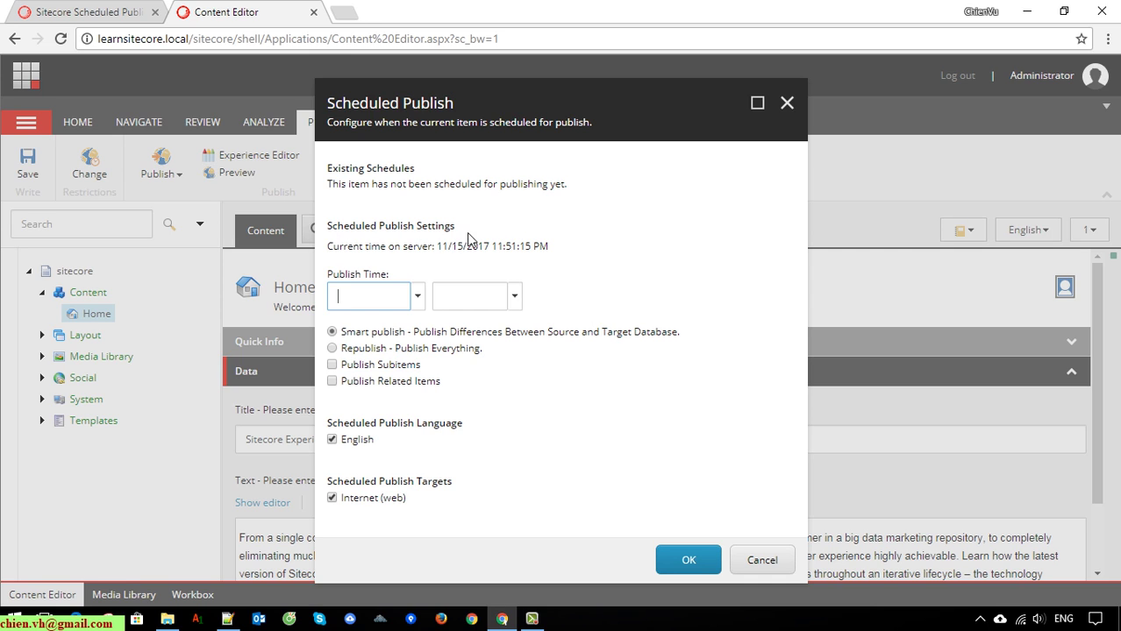
Step: Check the current server time in the Home item's Scheduled Publish settings and set the publish date to 11/17/2017
drag(334, 249, 549, 250)
click(608, 255)
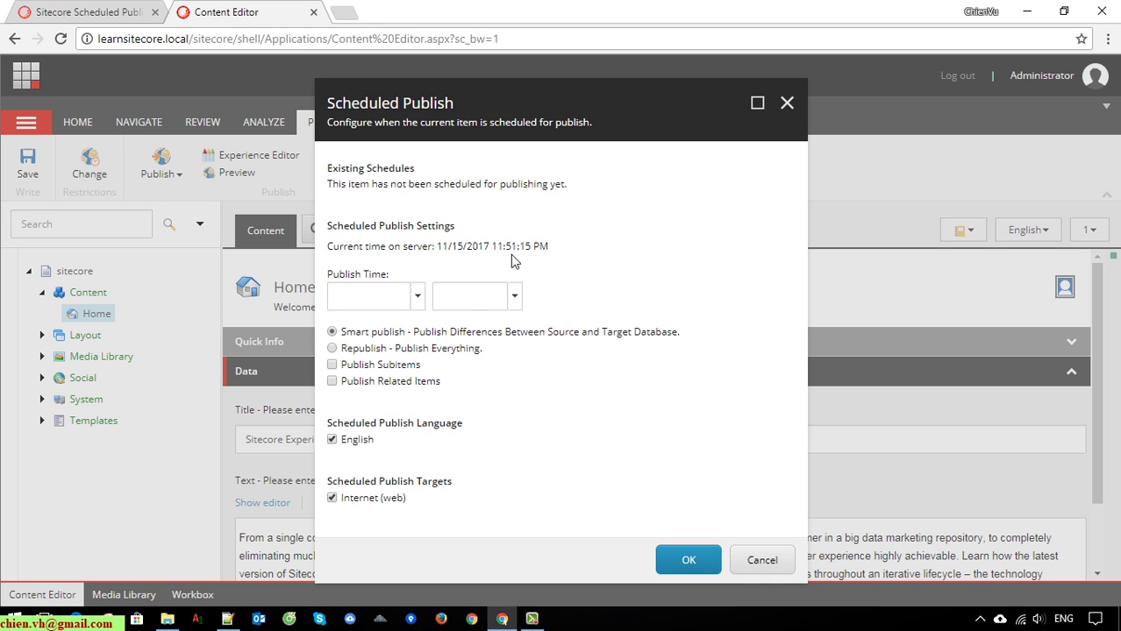
drag(473, 257, 603, 255)
click(596, 252)
click(416, 294)
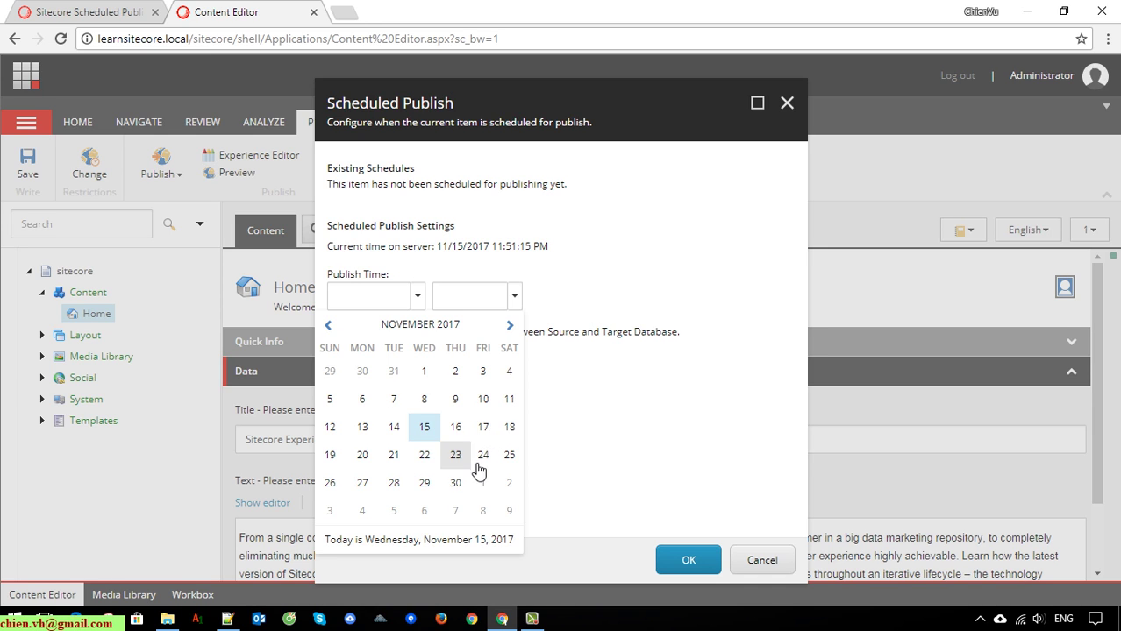
click(484, 429)
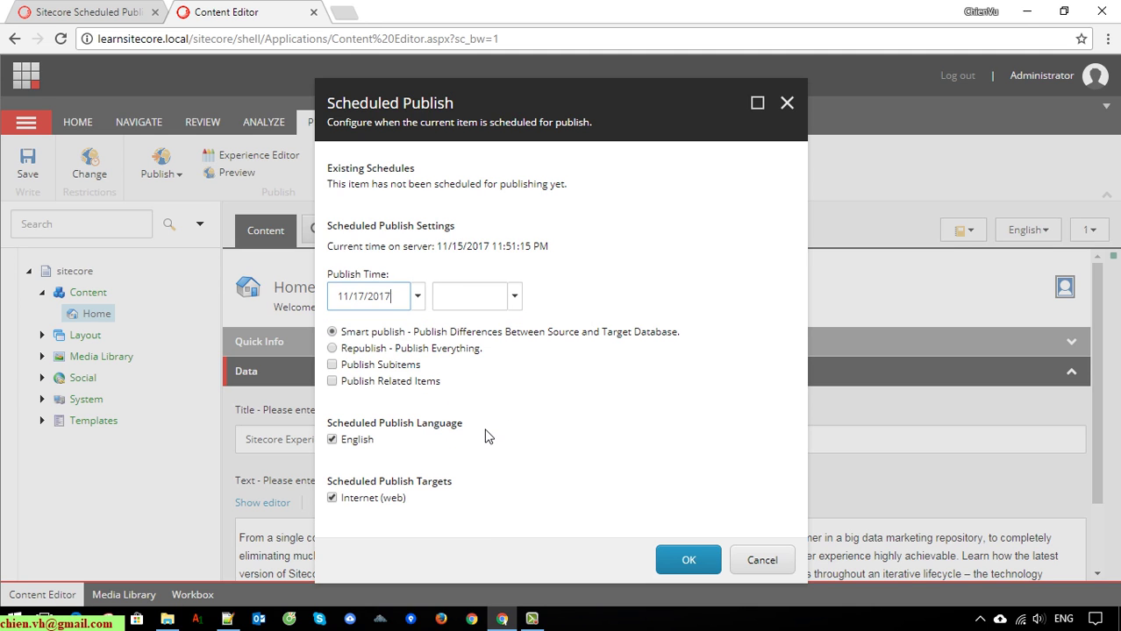
Step: Set the Home item's scheduled publish time to 12:01 AM
click(516, 297)
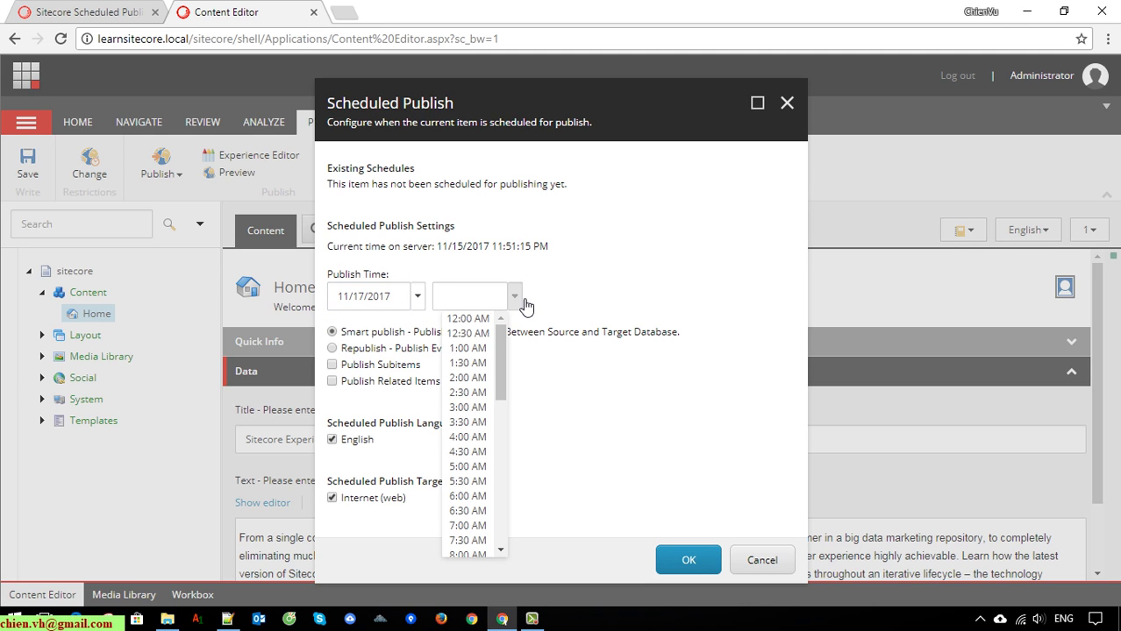
click(467, 321)
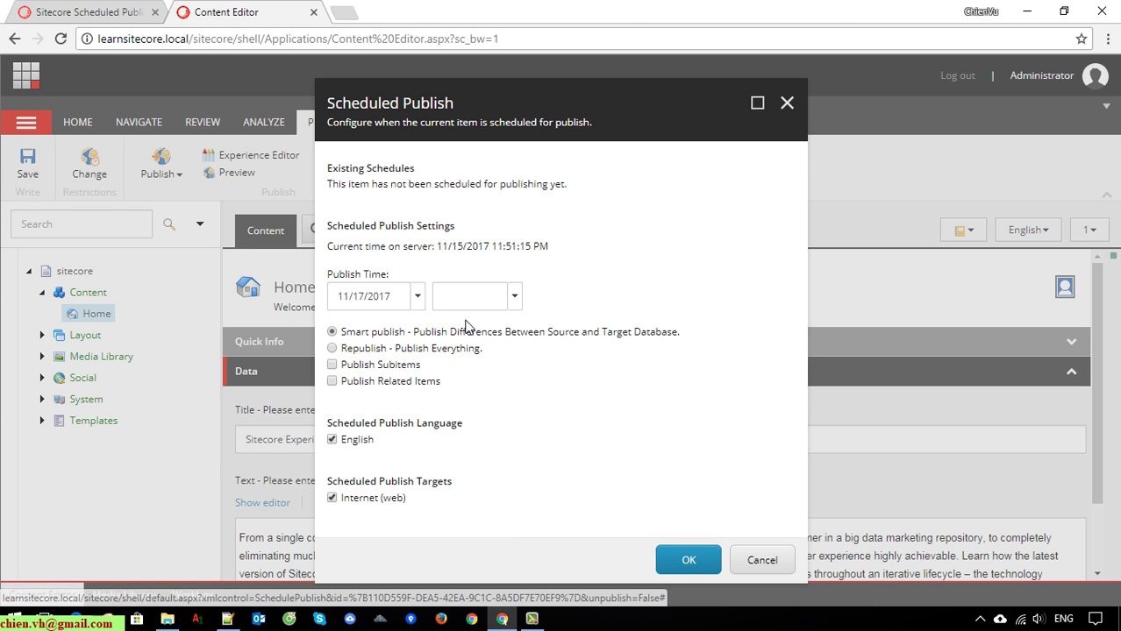
click(514, 300)
click(468, 318)
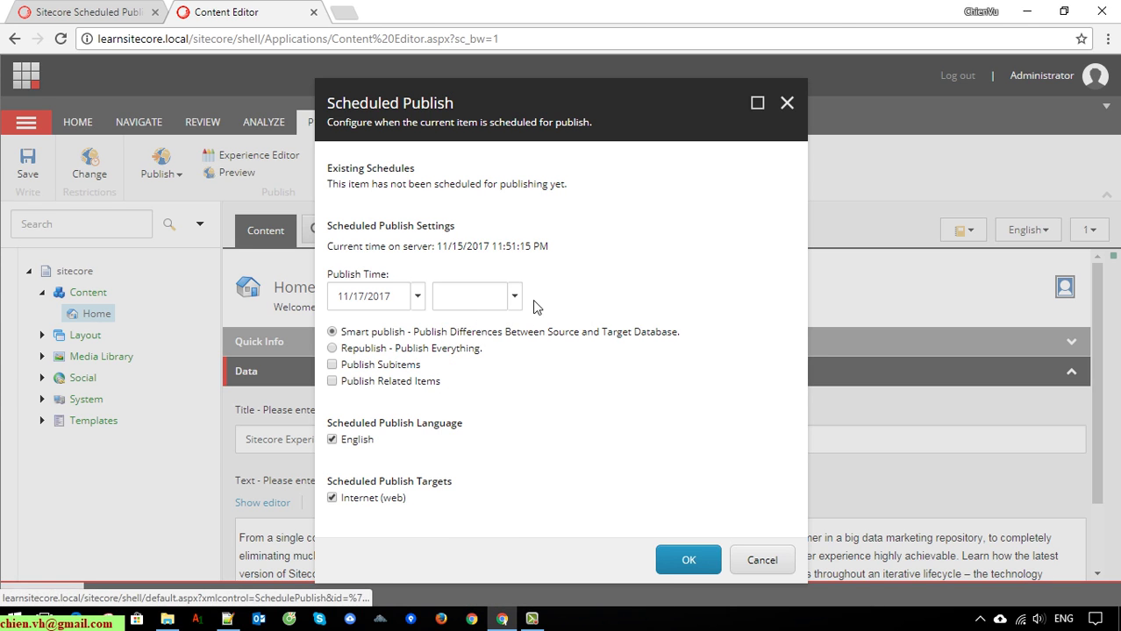
click(515, 298)
click(467, 333)
click(515, 298)
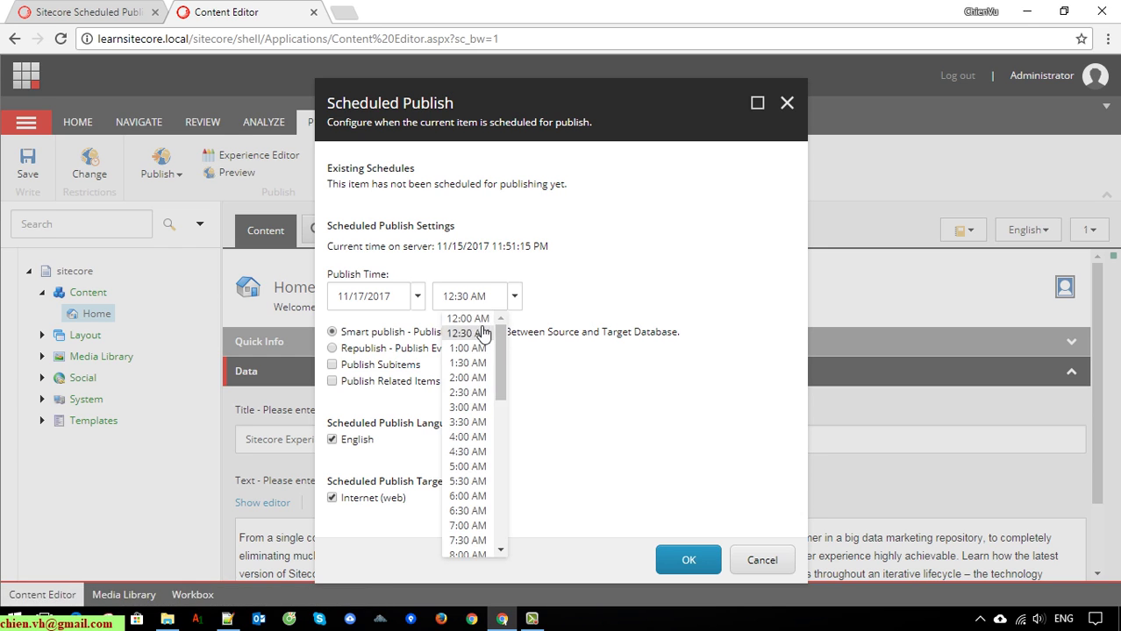
click(468, 319)
click(515, 300)
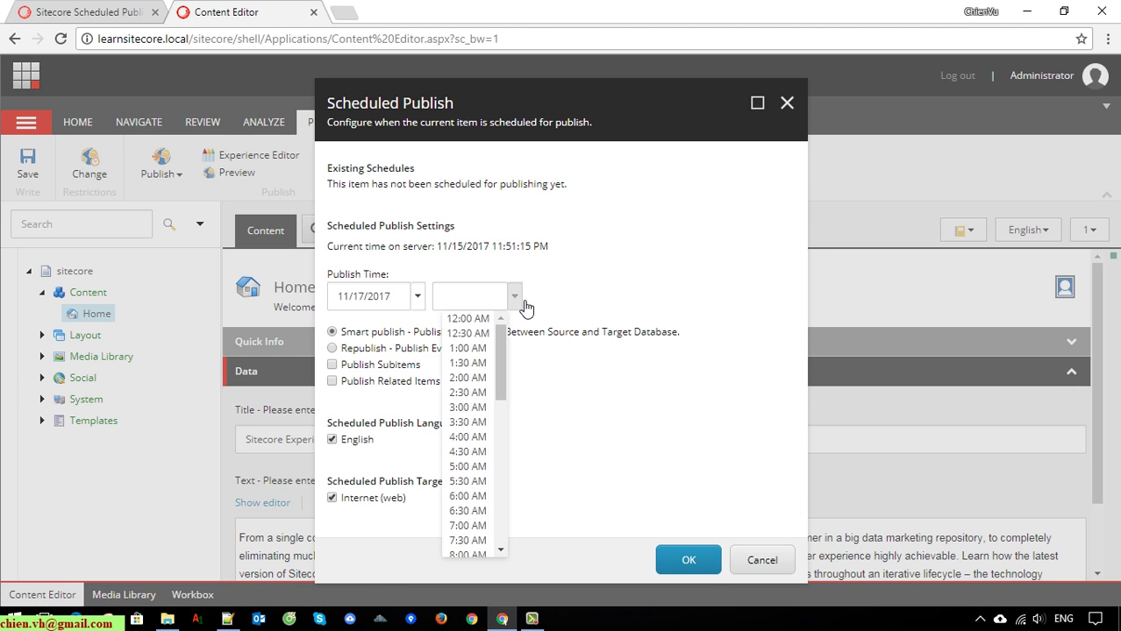
click(473, 333)
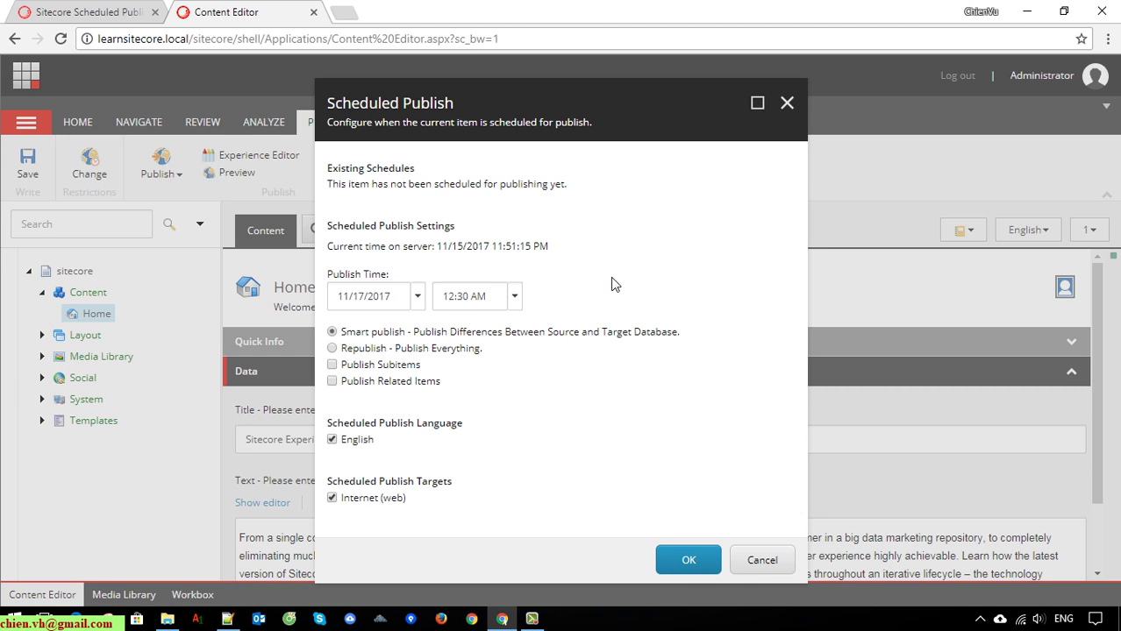
click(471, 298)
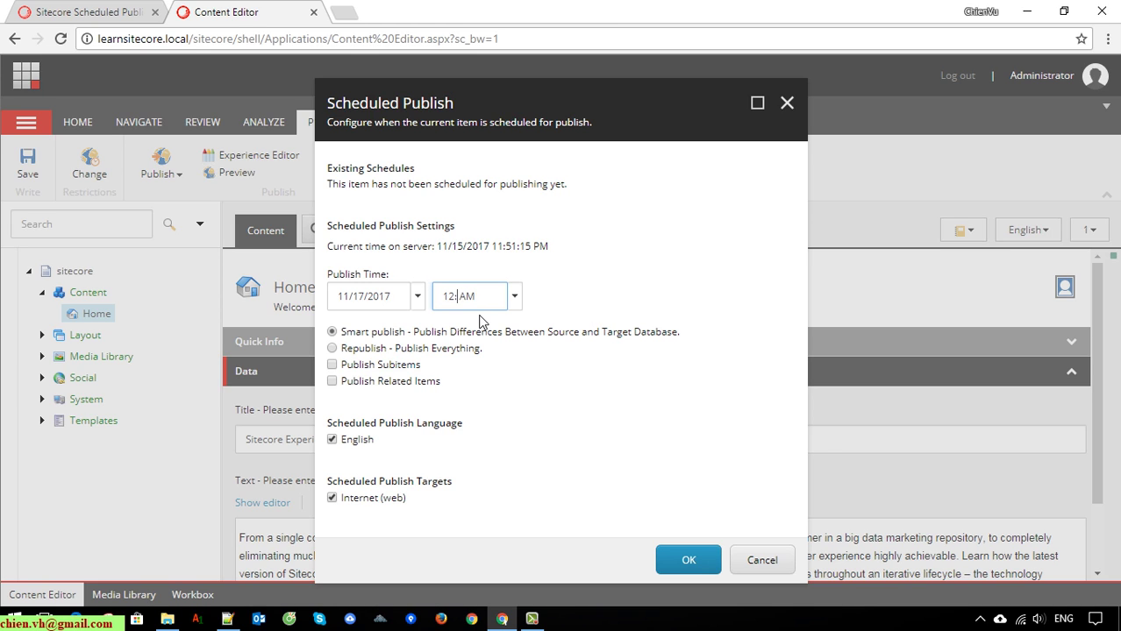
click(536, 294)
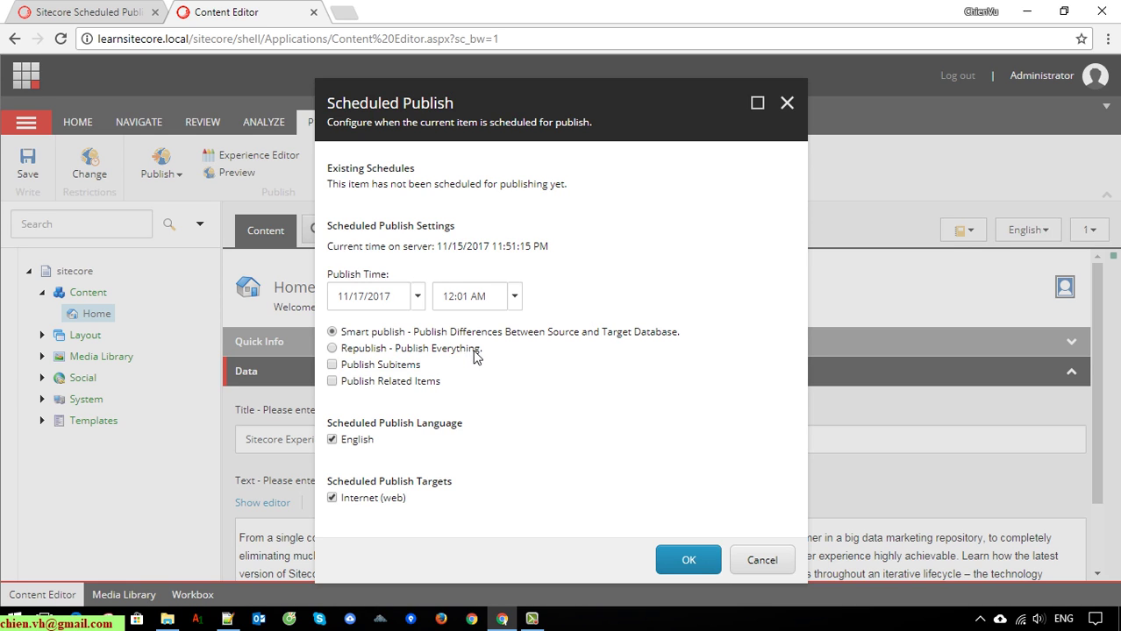
Step: Choose Republish with subitems and related items included, and save the Home item's publish schedule
click(333, 349)
click(333, 365)
click(333, 381)
click(688, 560)
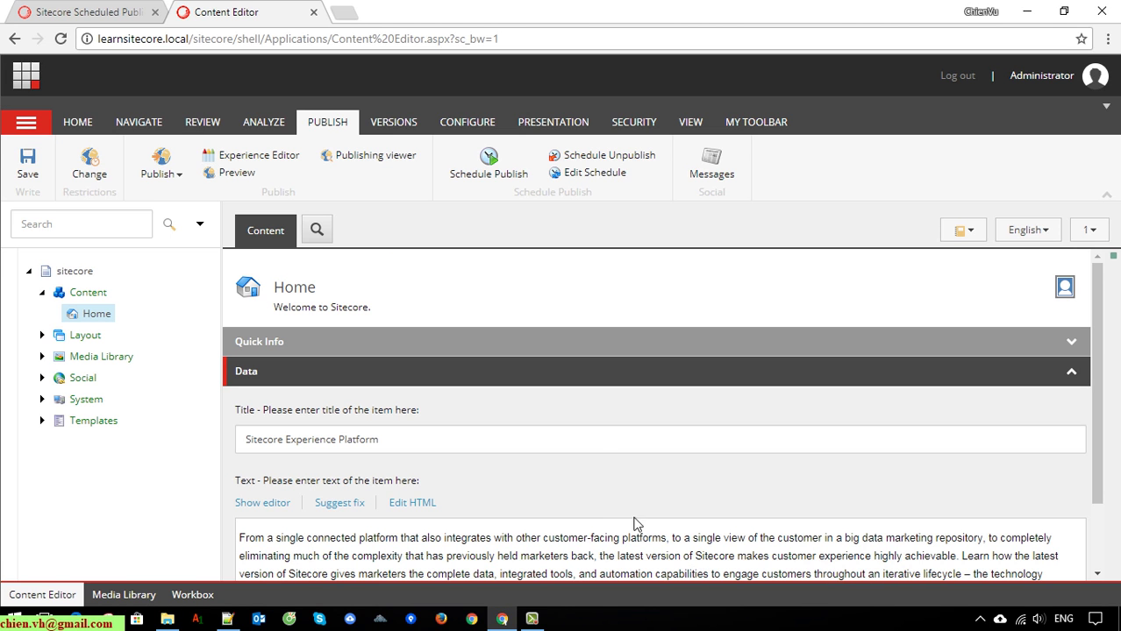
Step: Review the time, action and language of the Home item's existing publish schedule, and close the dialog without adding another
click(489, 169)
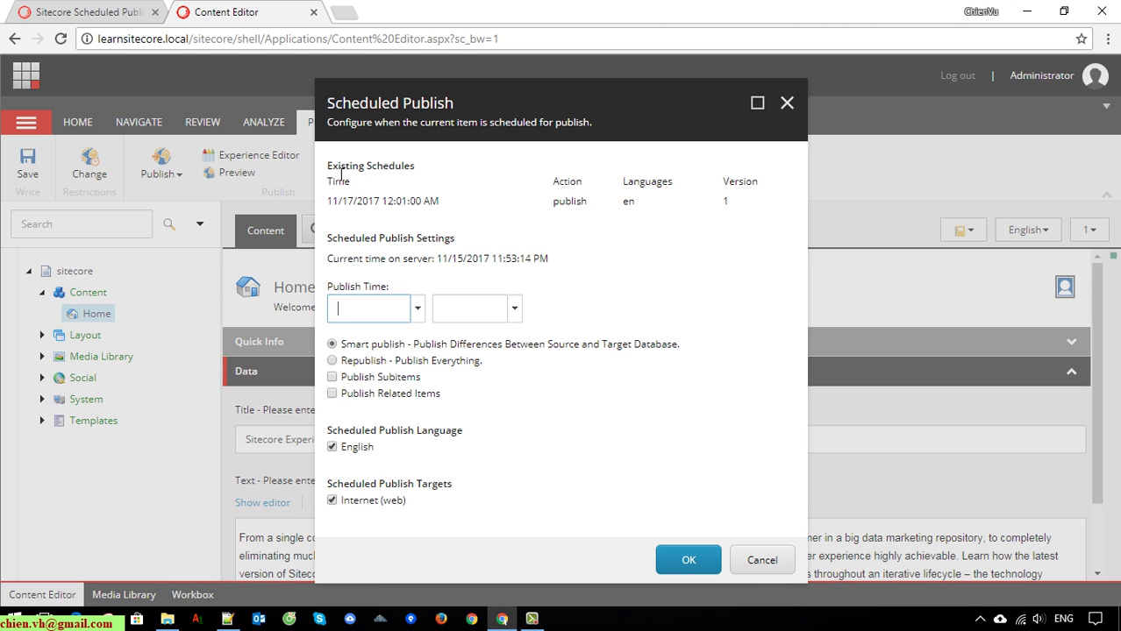
drag(336, 167, 458, 186)
click(481, 193)
drag(355, 206, 458, 205)
click(473, 203)
drag(384, 210, 451, 214)
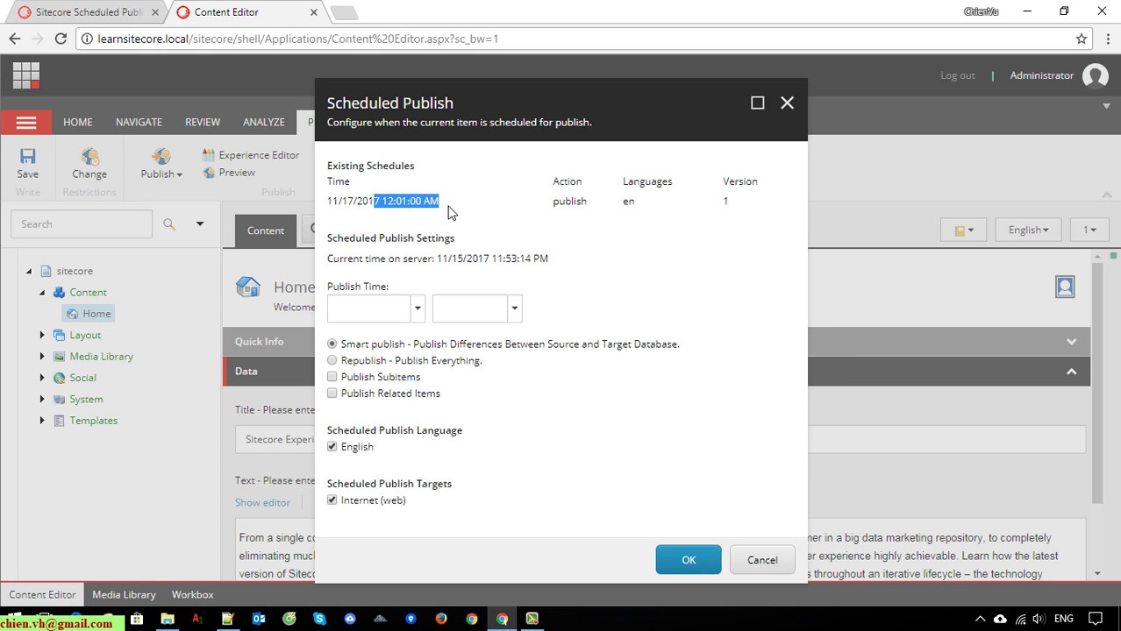
click(456, 214)
drag(545, 211, 602, 209)
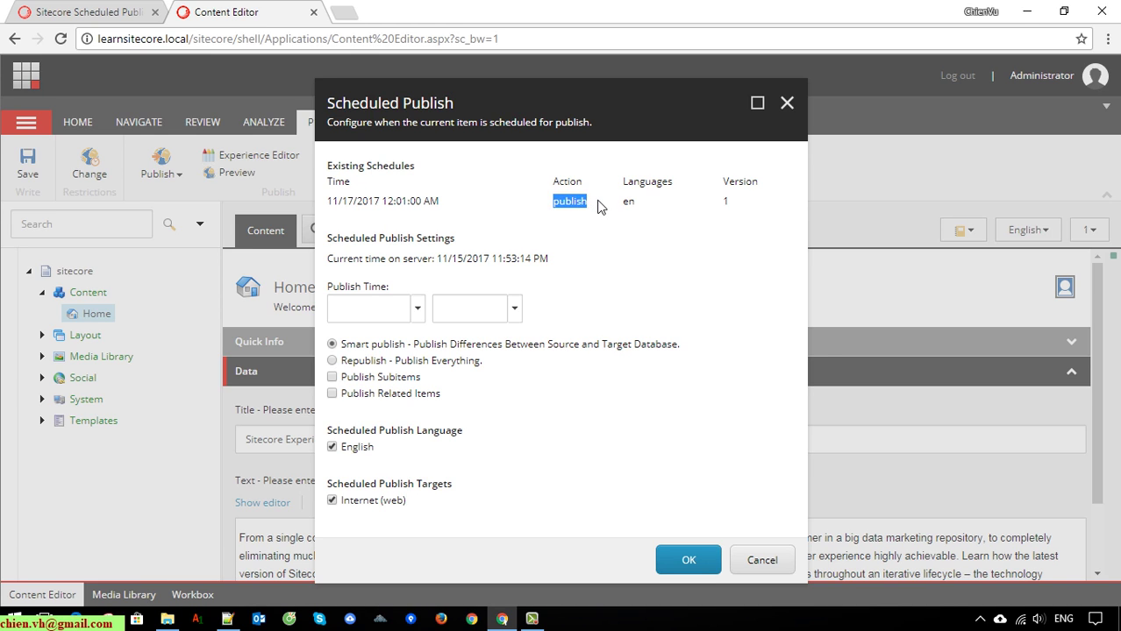
click(614, 207)
double_click(637, 212)
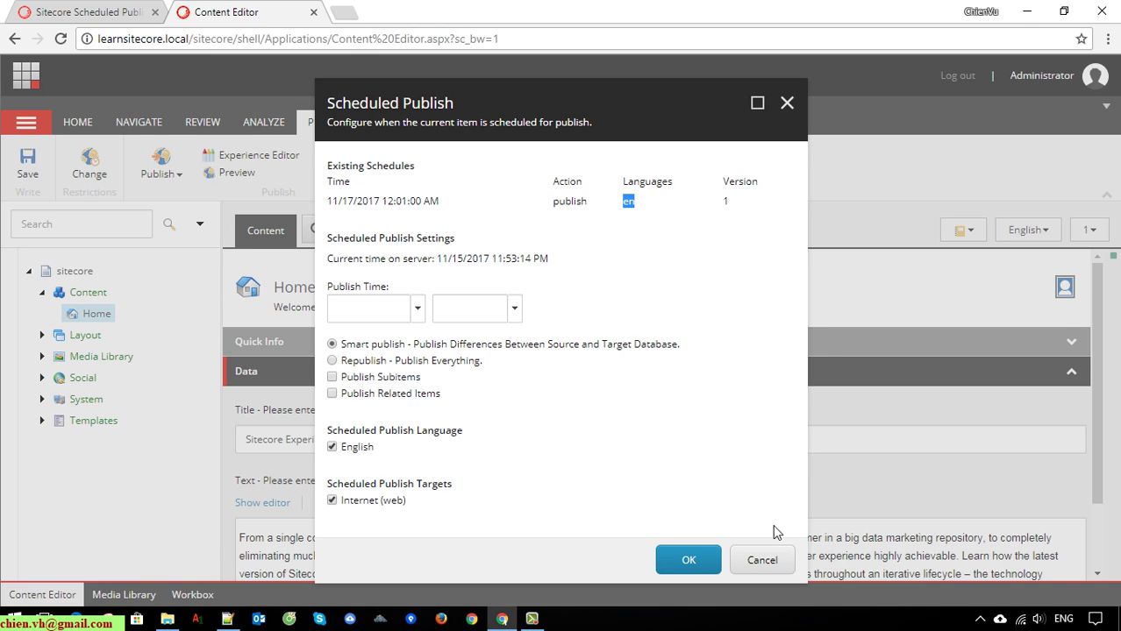
click(761, 560)
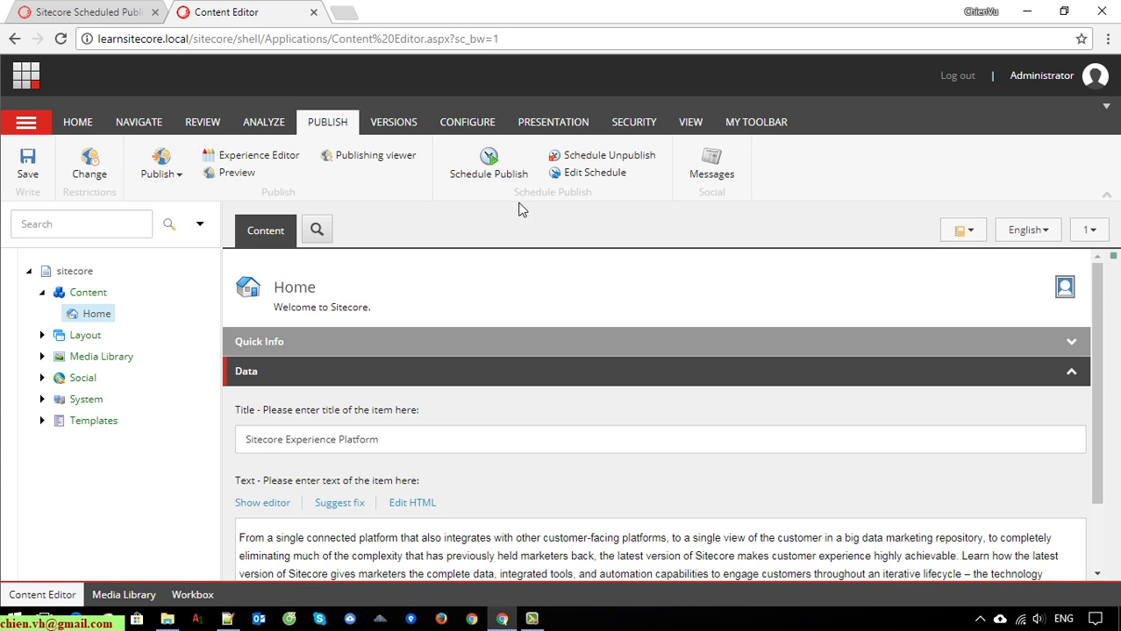
Step: Edit the Home item's existing publish schedule to 11/18/2017 at 1:00 AM and save it
click(594, 179)
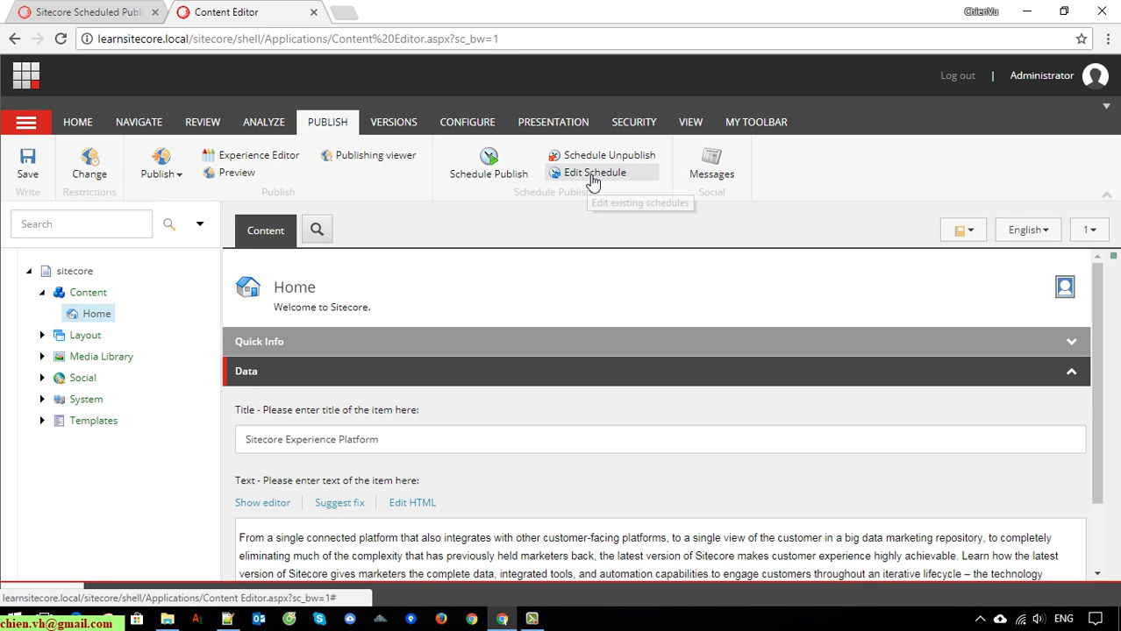
click(596, 173)
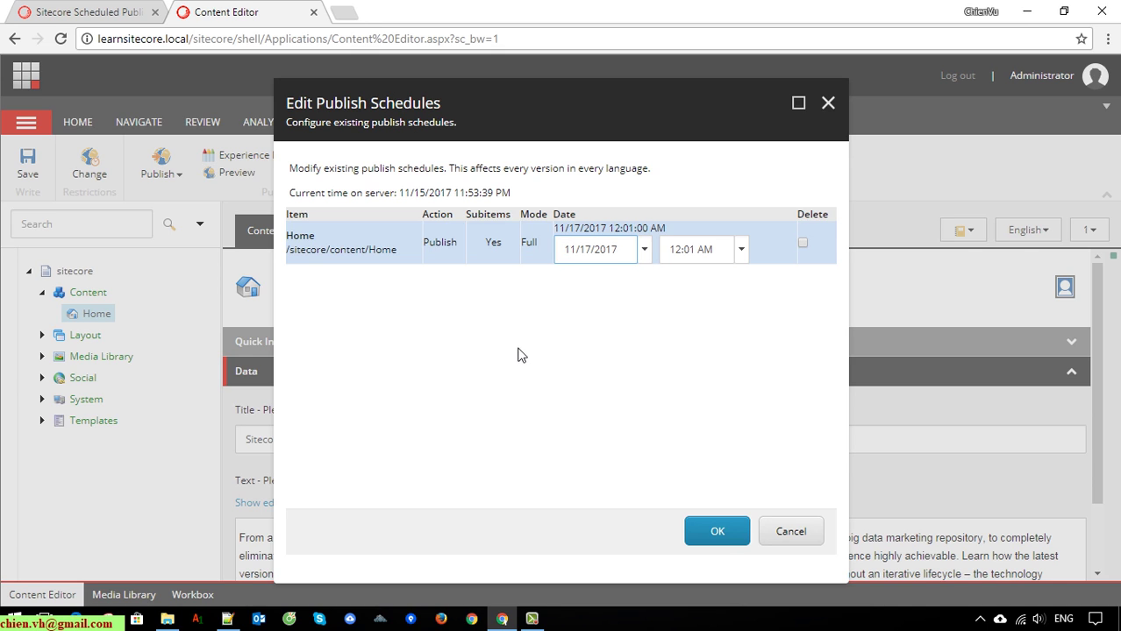
click(644, 250)
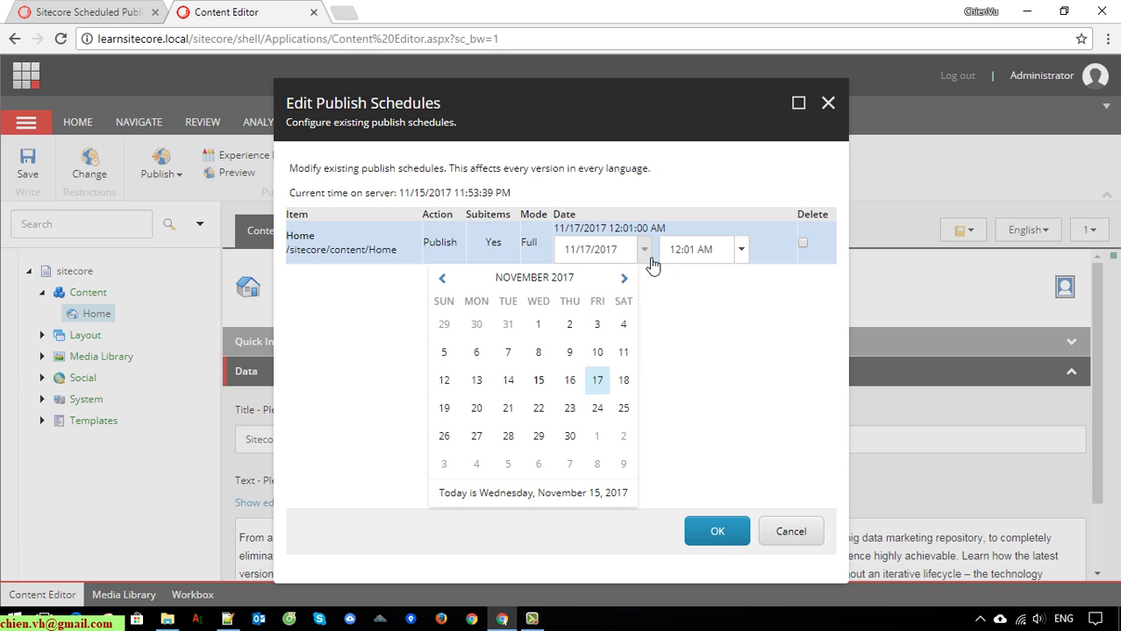
click(623, 379)
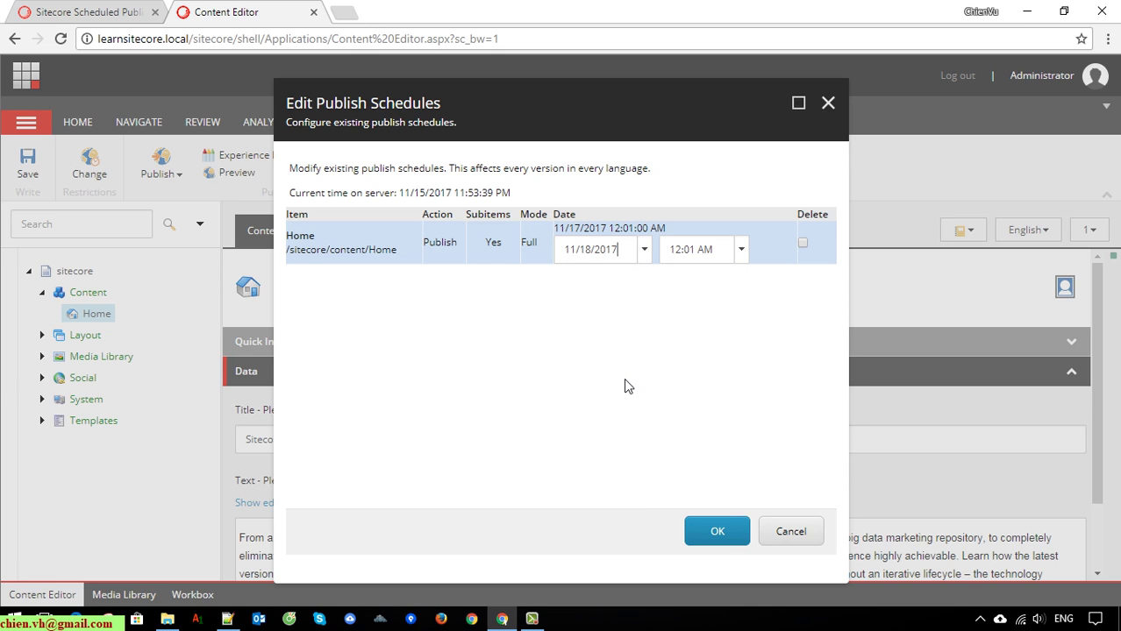
click(741, 250)
click(703, 302)
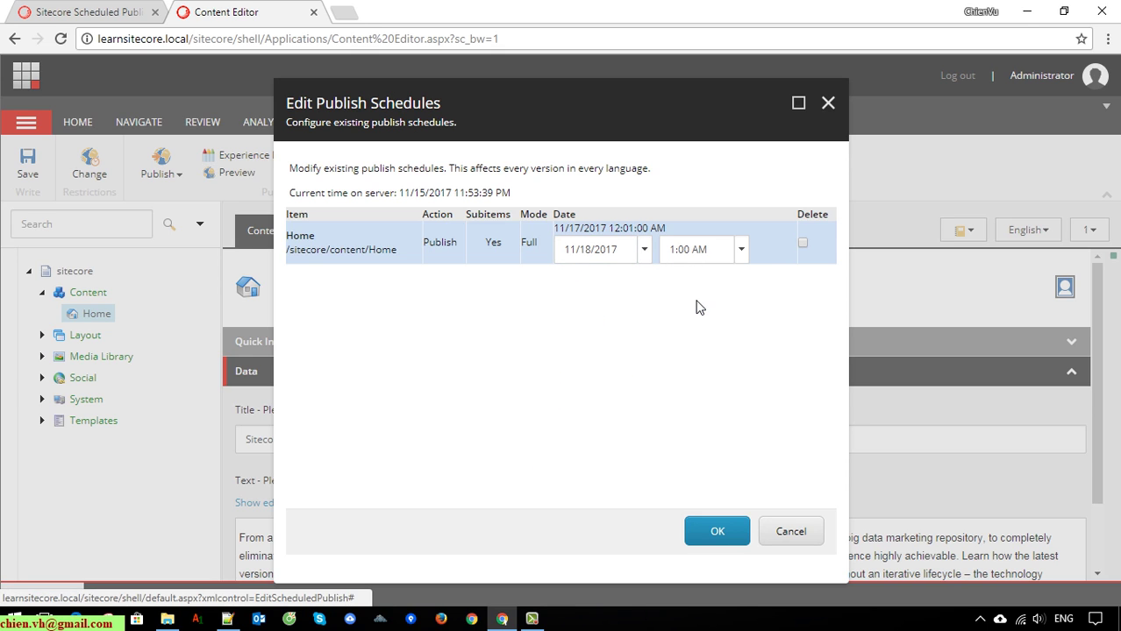
click(721, 533)
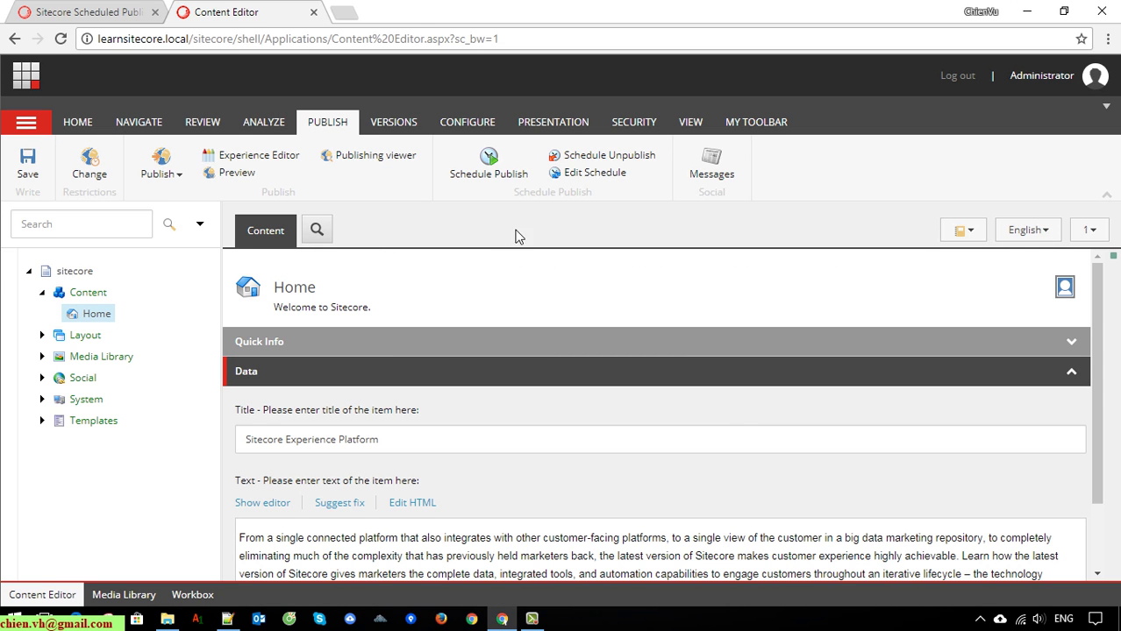
Step: Check the edited schedule in both the Scheduled Publish and Edit Publish Schedules dialogs, cancelling each one
click(493, 173)
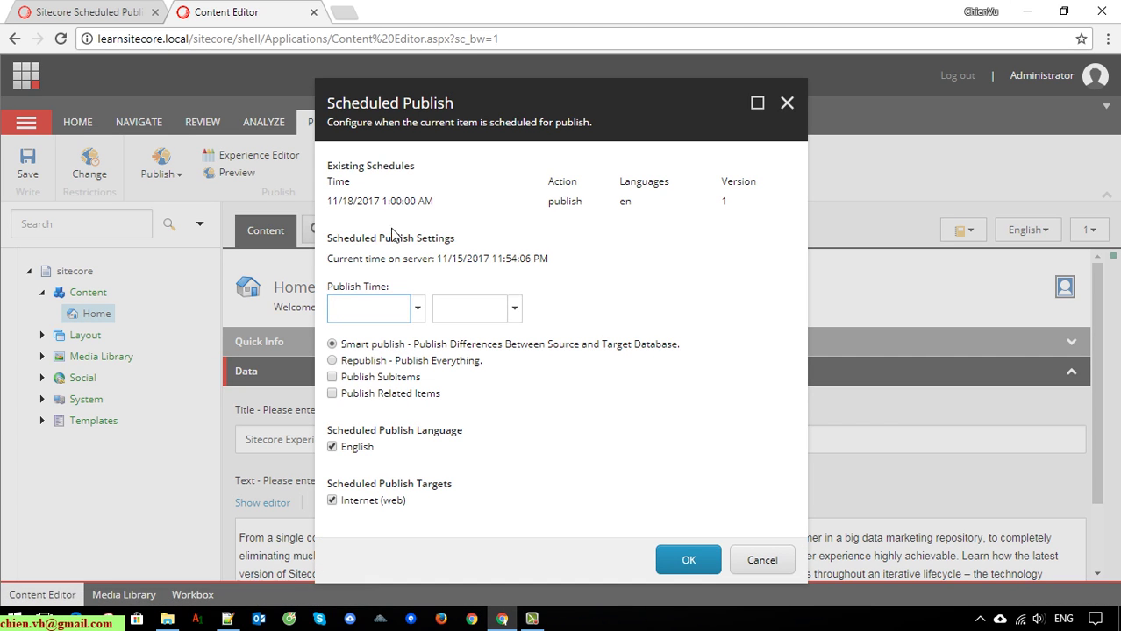
mouse_move(332, 200)
mouse_down()
mouse_move(745, 203)
mouse_move(326, 201)
mouse_up()
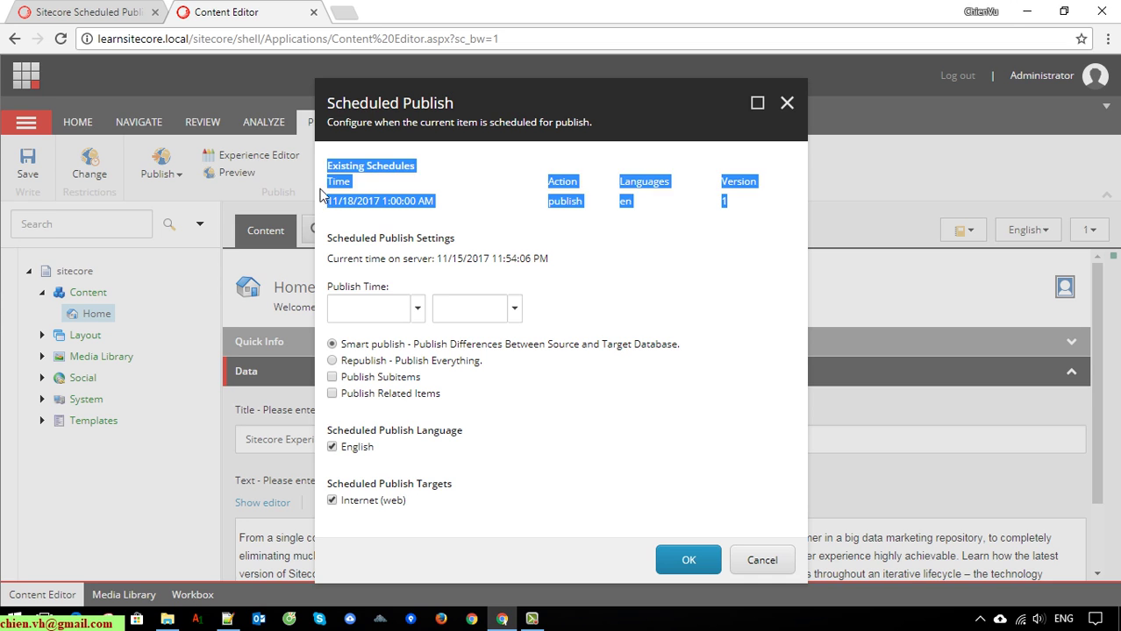
click(539, 201)
click(761, 560)
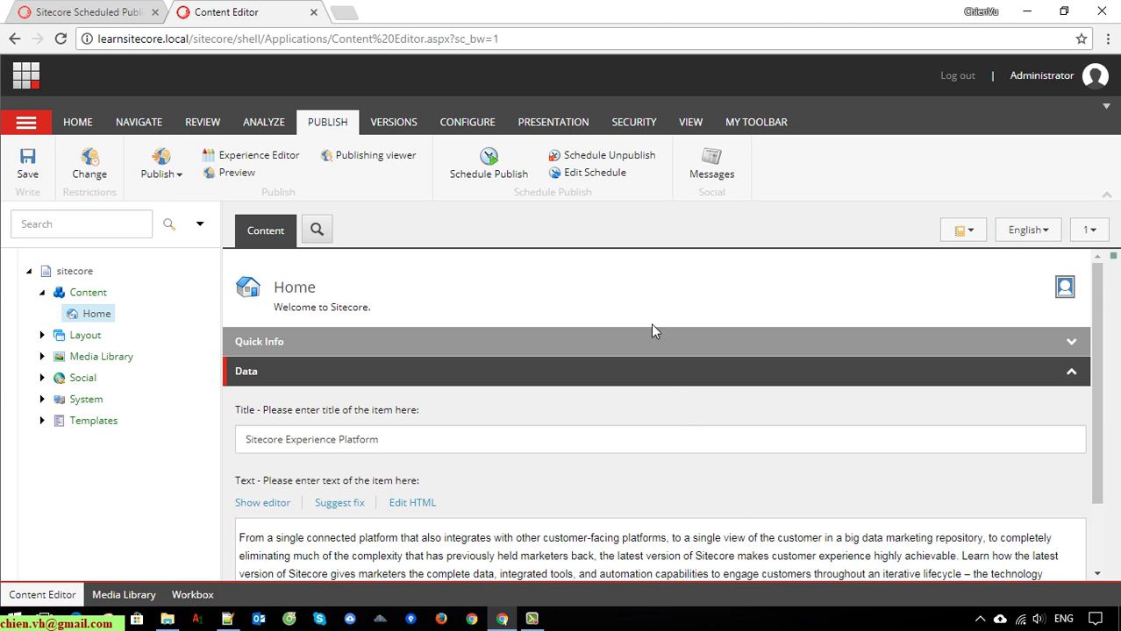
click(600, 175)
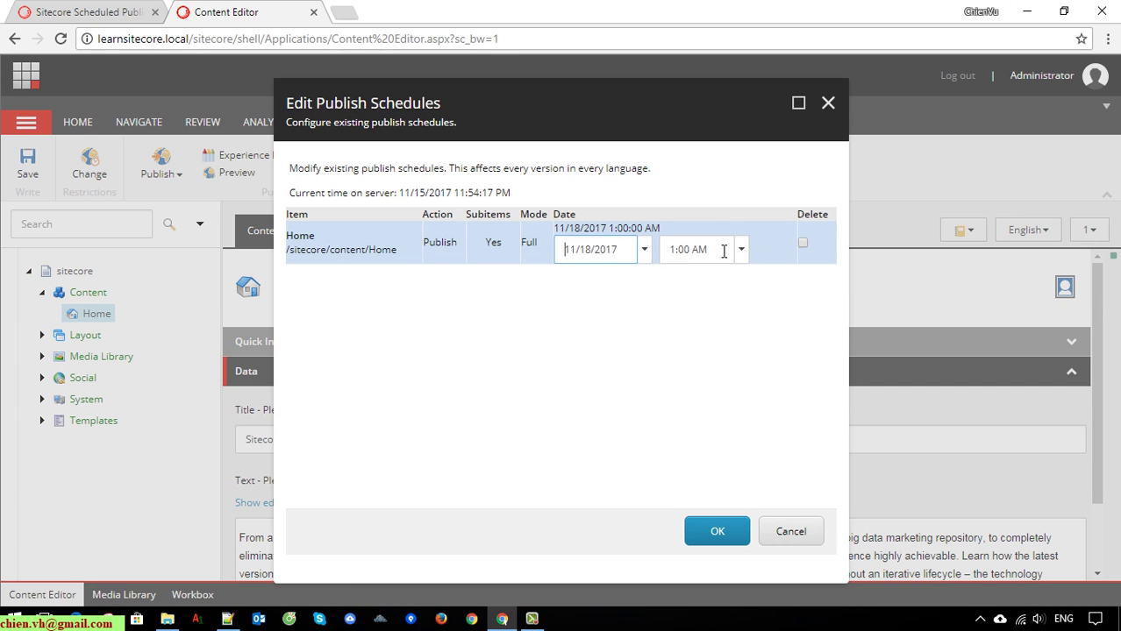
click(791, 531)
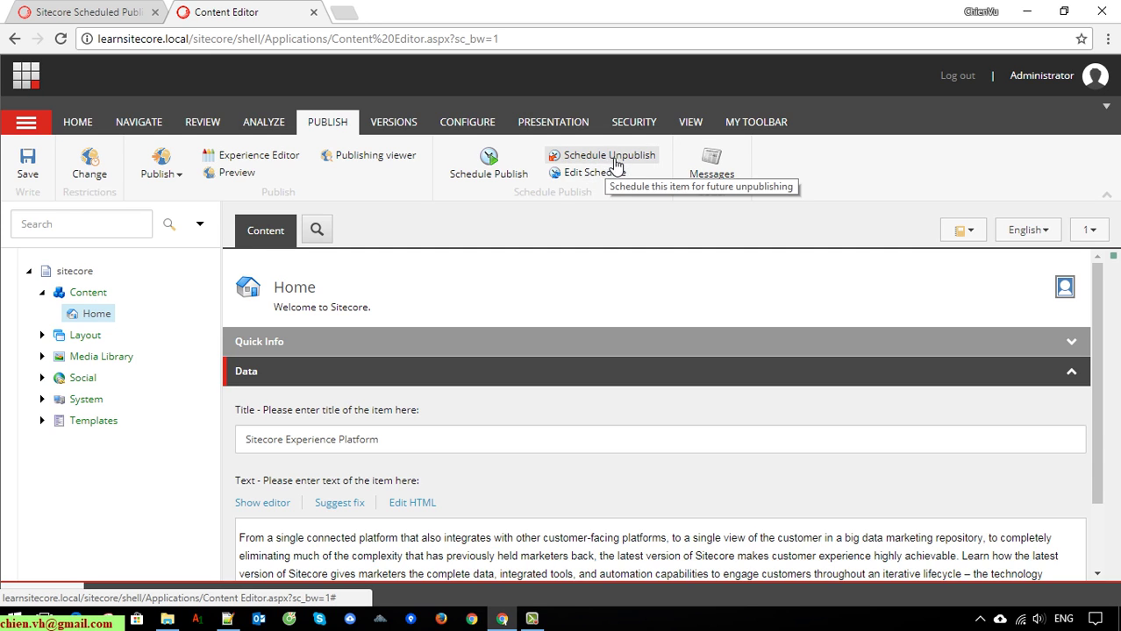
Step: Schedule the Home item for unpublishing from the Internet (web) target on 11/20/2017 at 12:30 AM
click(646, 162)
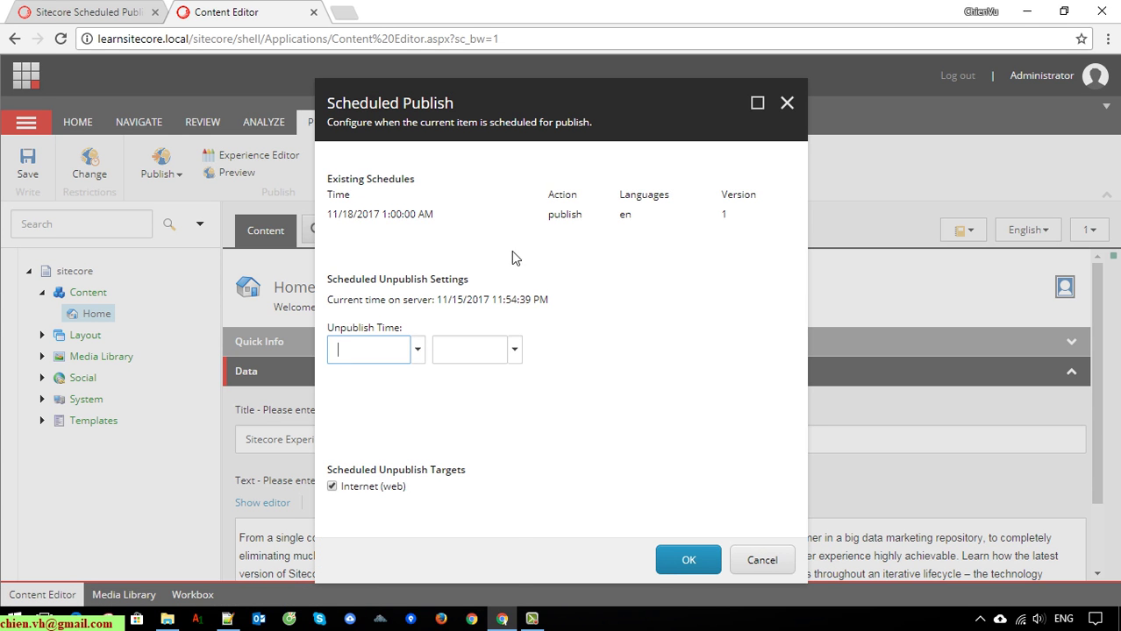
click(417, 350)
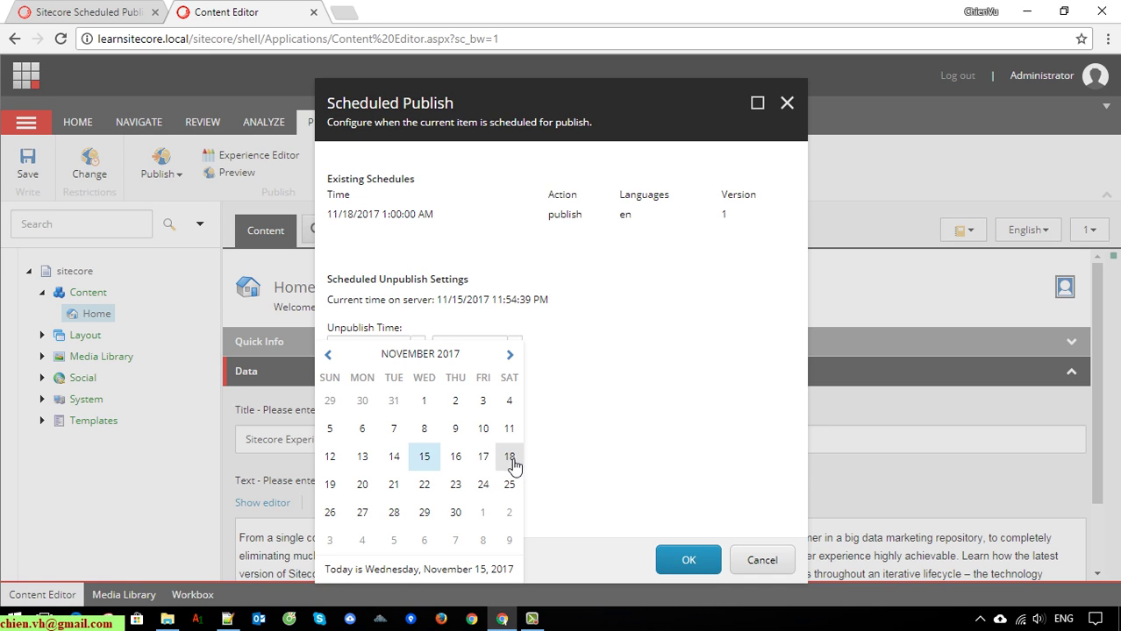
click(362, 488)
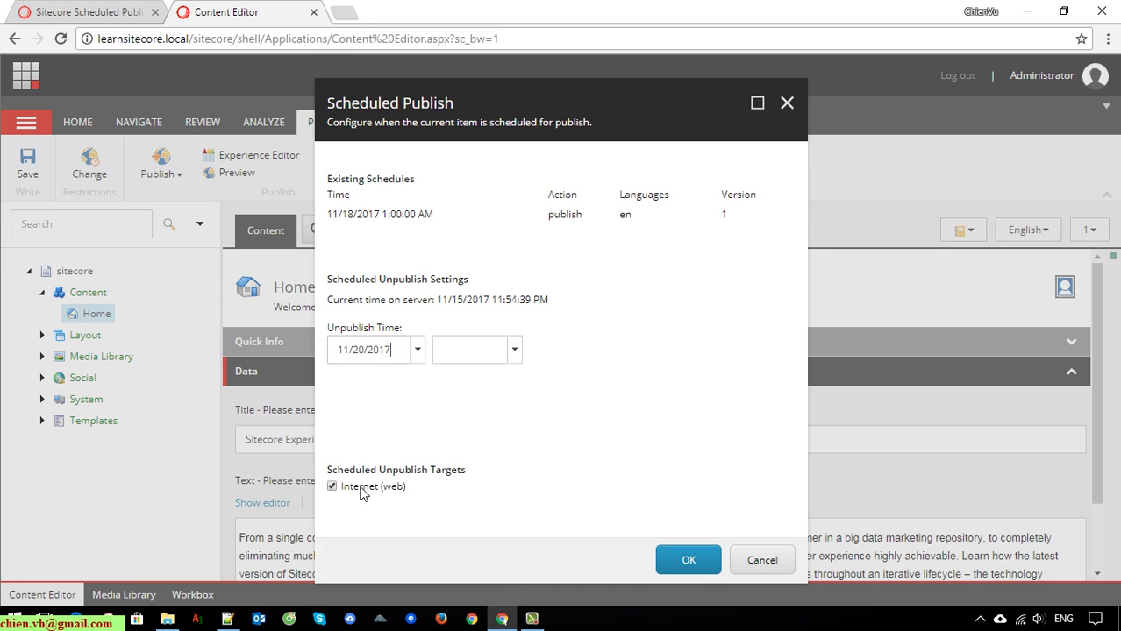
click(517, 350)
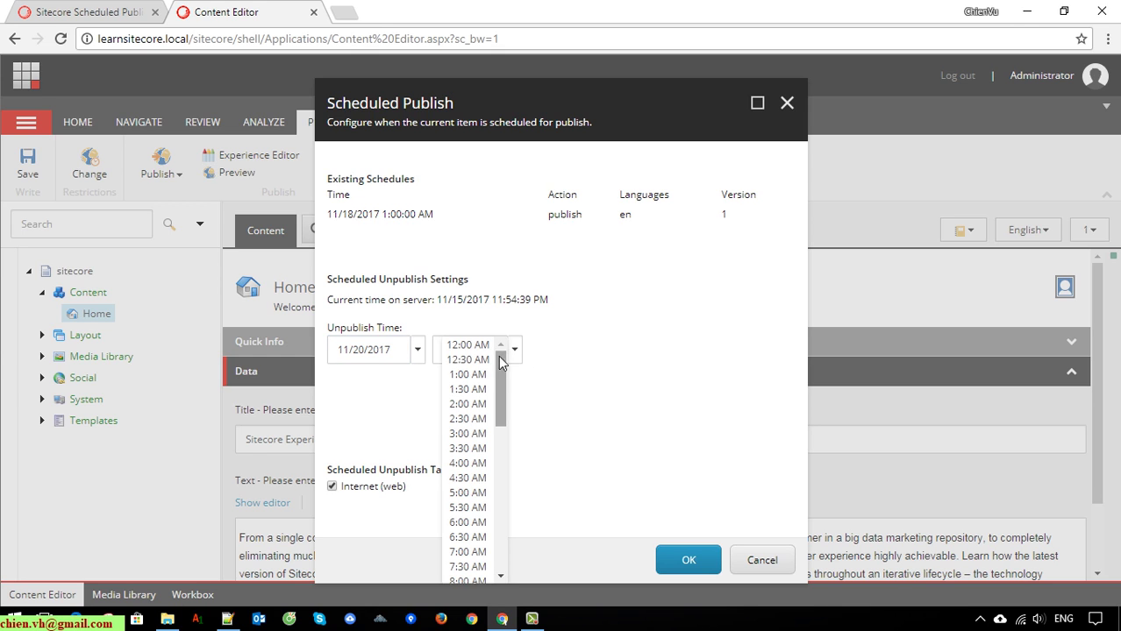
click(478, 360)
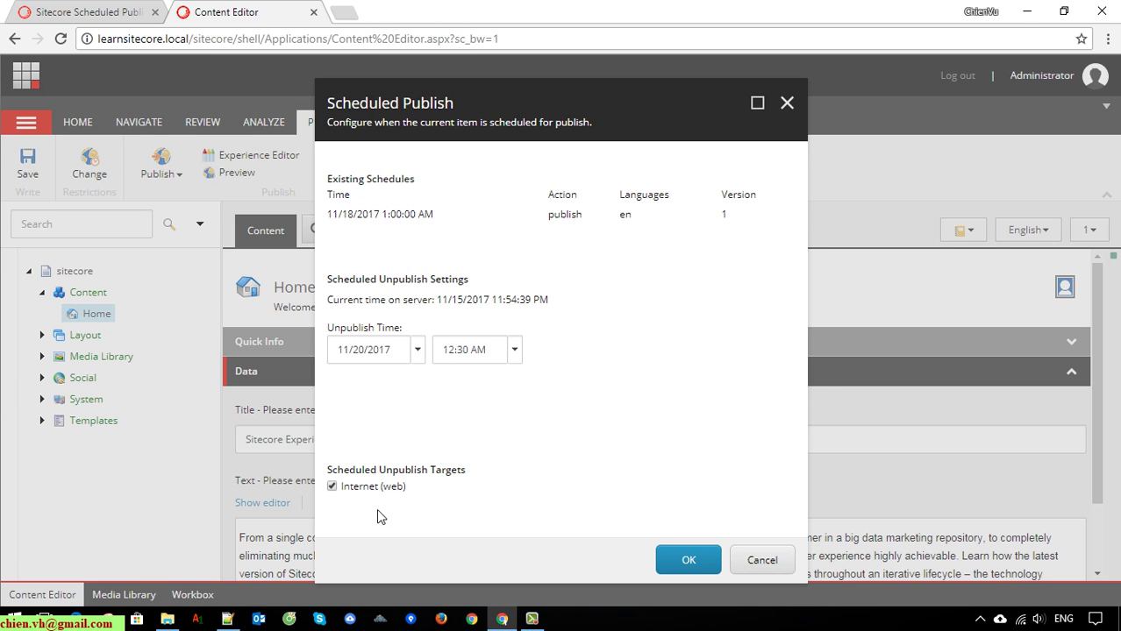
click(703, 564)
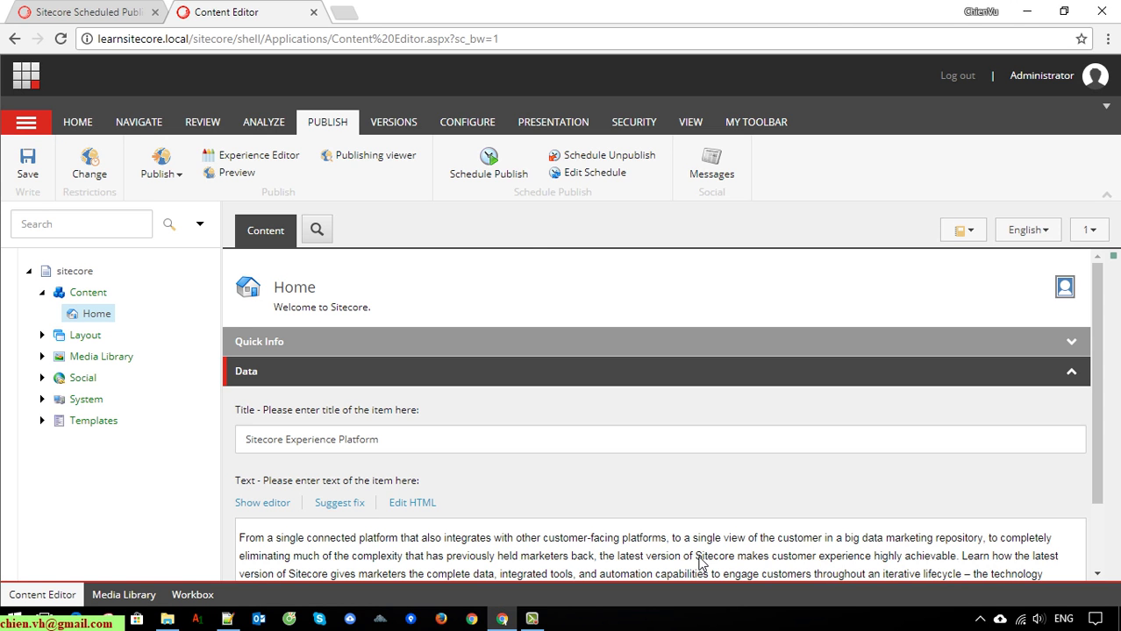
Step: Reopen the Home item's Scheduled Publish dialog and examine the publish and unpublish entries under Existing Schedules
click(496, 183)
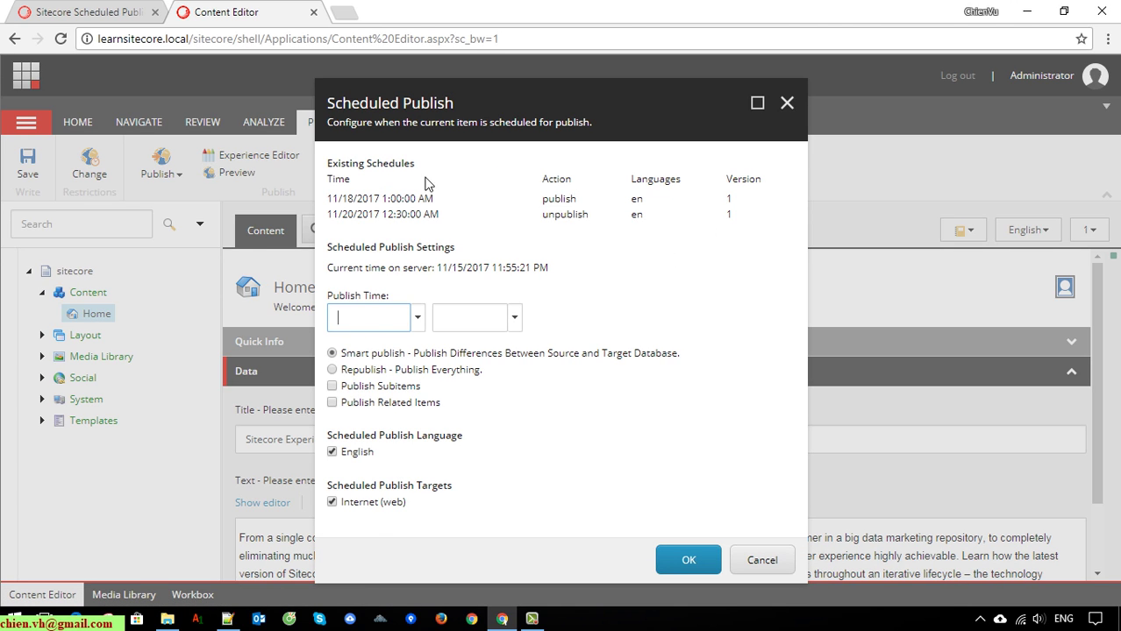
drag(333, 199, 588, 200)
click(583, 204)
double_click(561, 215)
click(578, 221)
drag(330, 201, 739, 201)
drag(684, 230, 329, 228)
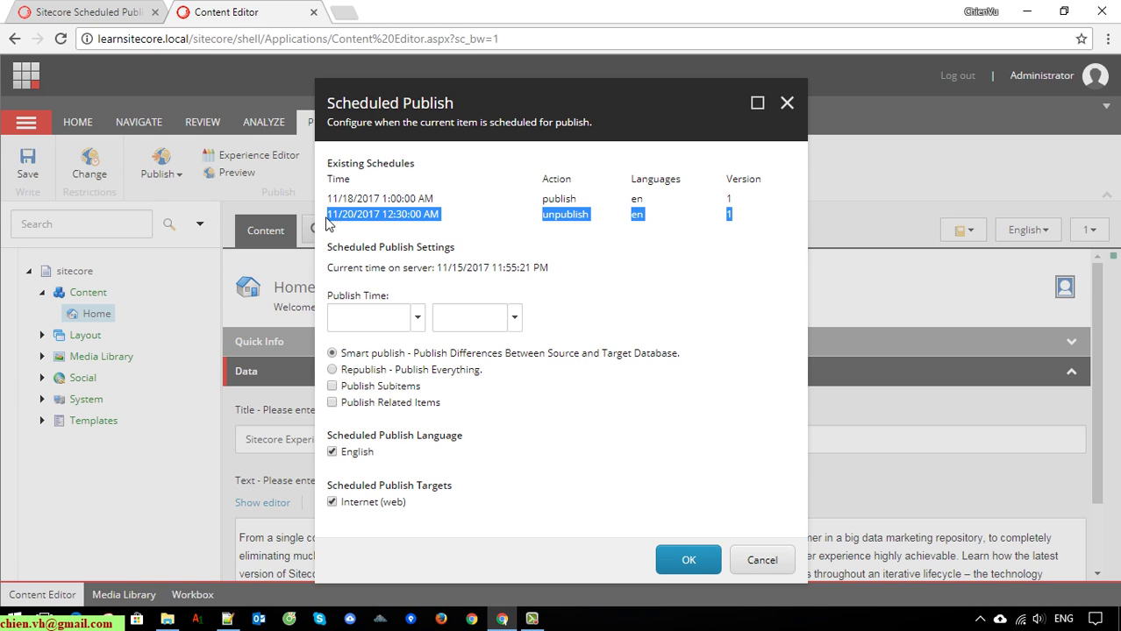